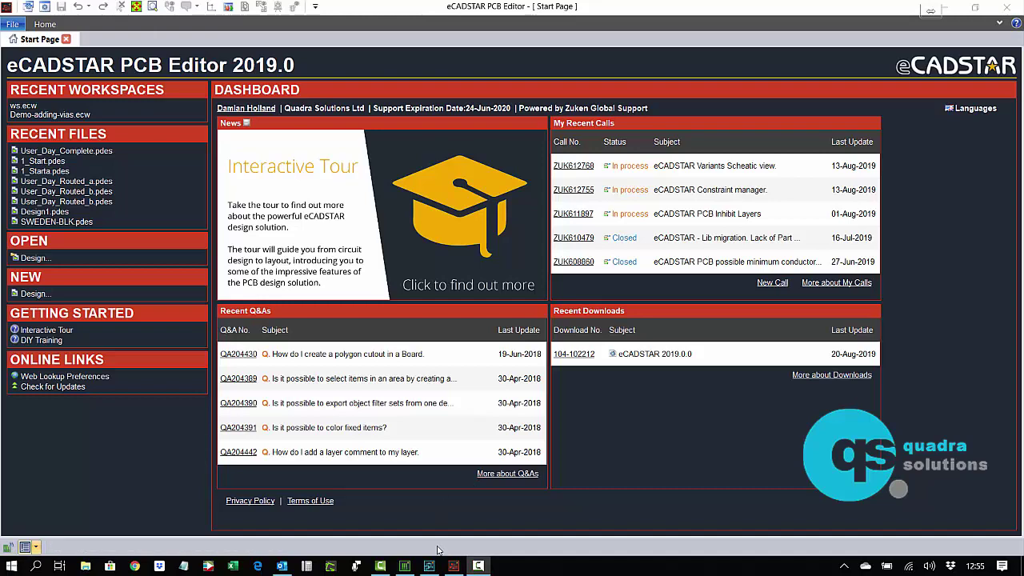
Step: Switch to eCADSTAR Schematic Editor and open the recent design 1_QS_ECS_Demo.sdes
{"action": "left_click", "coordinate": [429, 565]}
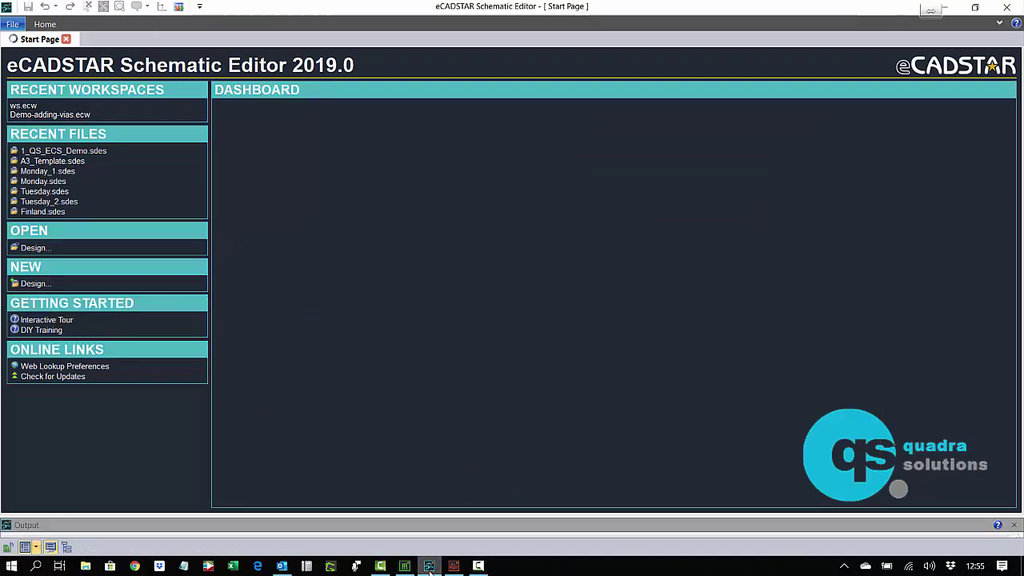
{"action": "left_click", "coordinate": [64, 152]}
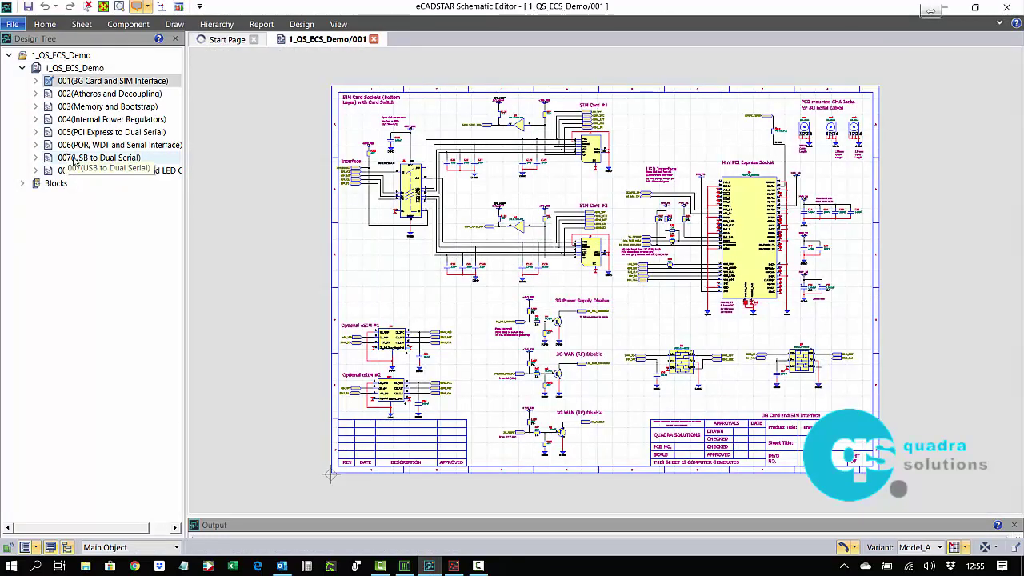
Step: Examine the commands offered in the Home, Sheet, Component, Draw, Hierarchy, Report, Design and View groups
{"action": "left_click", "coordinate": [45, 25]}
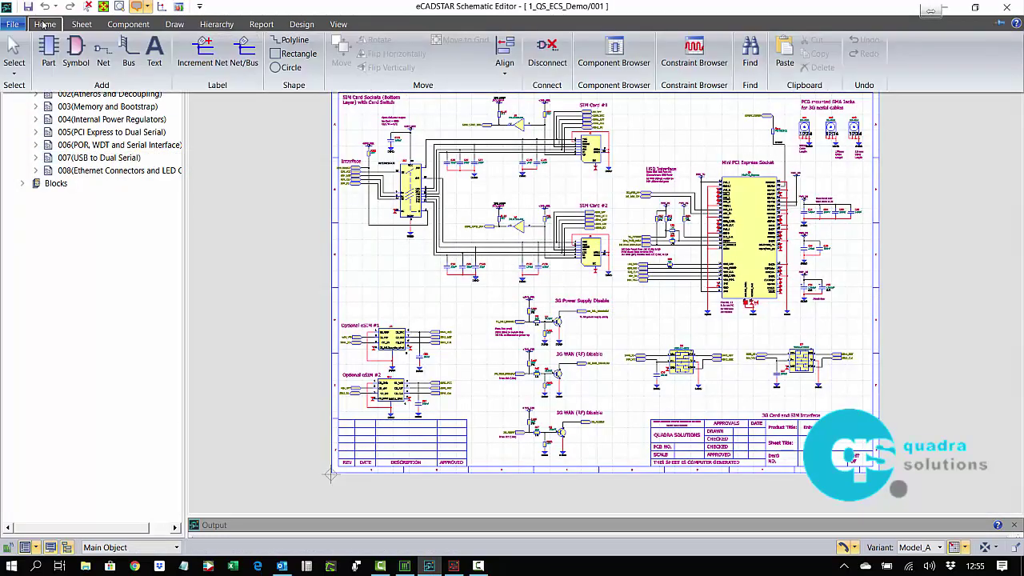
{"action": "left_click", "coordinate": [83, 26]}
{"action": "left_click", "coordinate": [125, 25]}
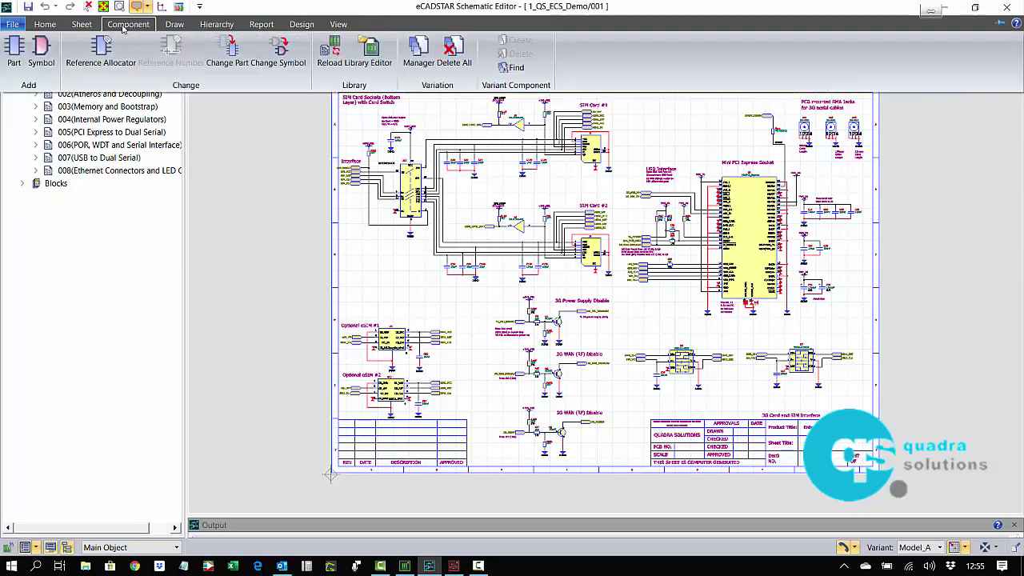
{"action": "left_click", "coordinate": [175, 25]}
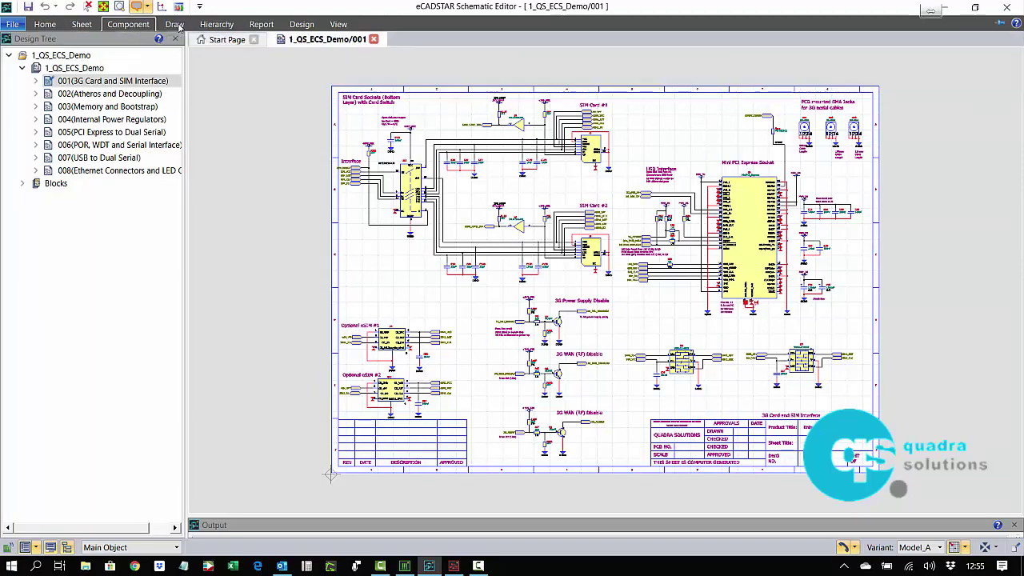
{"action": "left_click", "coordinate": [215, 26]}
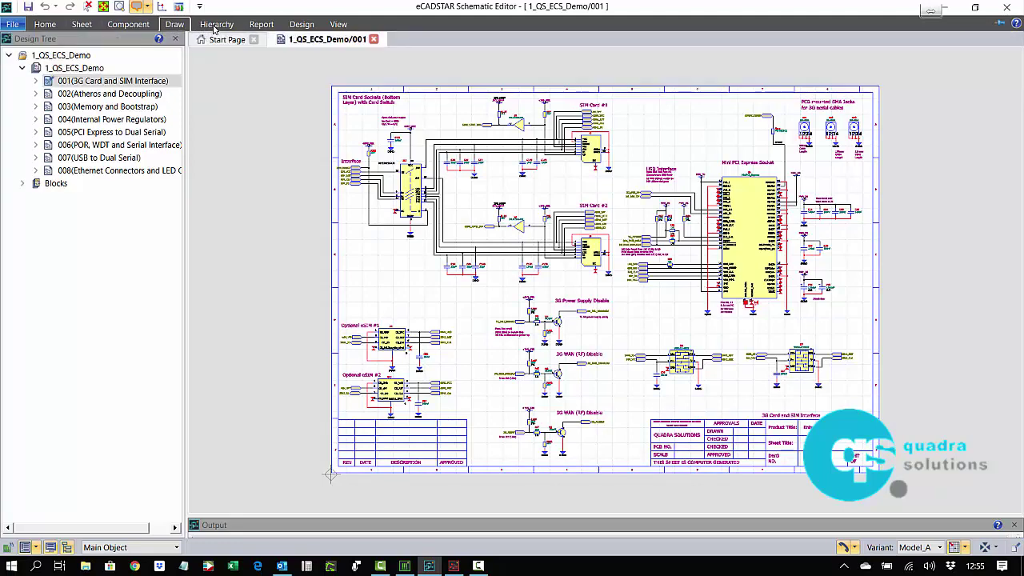
{"action": "left_click", "coordinate": [259, 25]}
{"action": "left_click", "coordinate": [301, 25]}
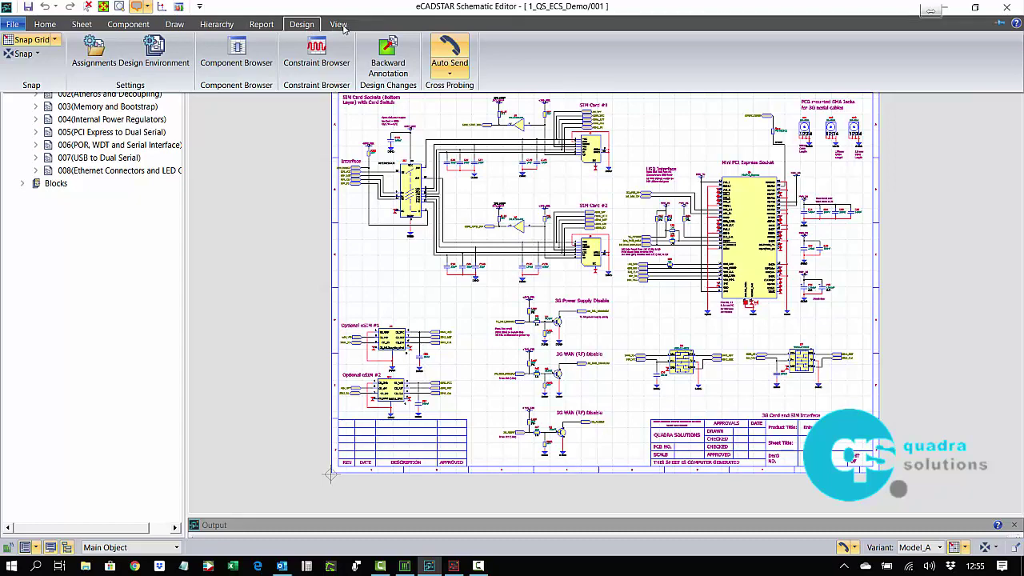
{"action": "left_click", "coordinate": [340, 25]}
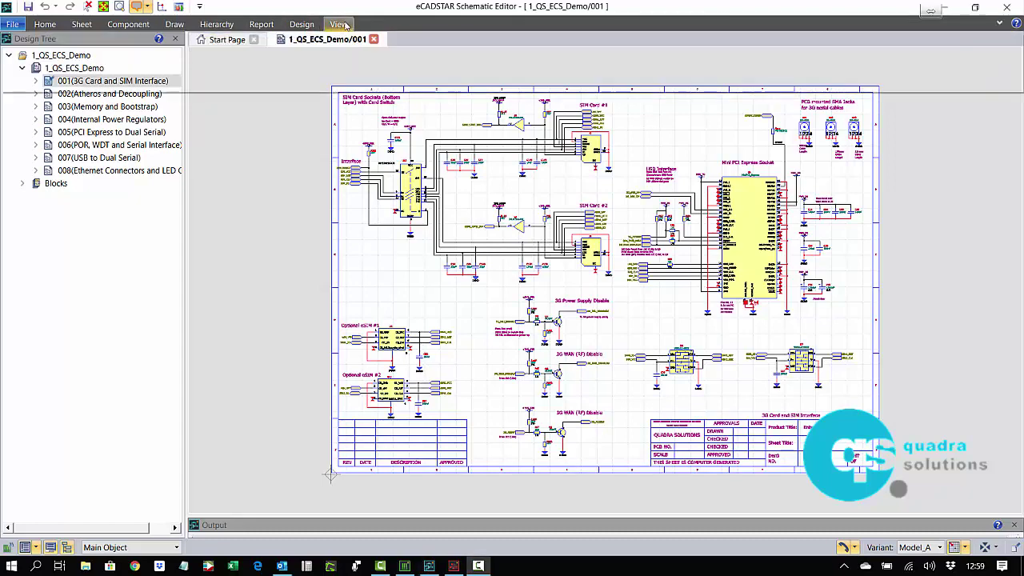
Step: Display the Library Searcher, search online for the part name 101k, and close the web results page
{"action": "left_click", "coordinate": [339, 24]}
{"action": "left_click", "coordinate": [76, 41]}
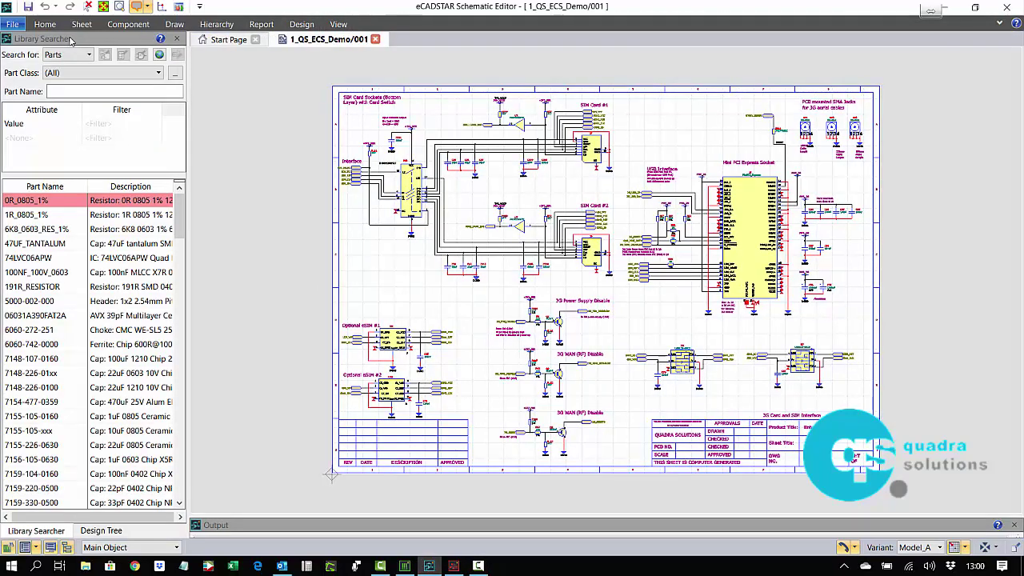
{"action": "left_click", "coordinate": [69, 92]}
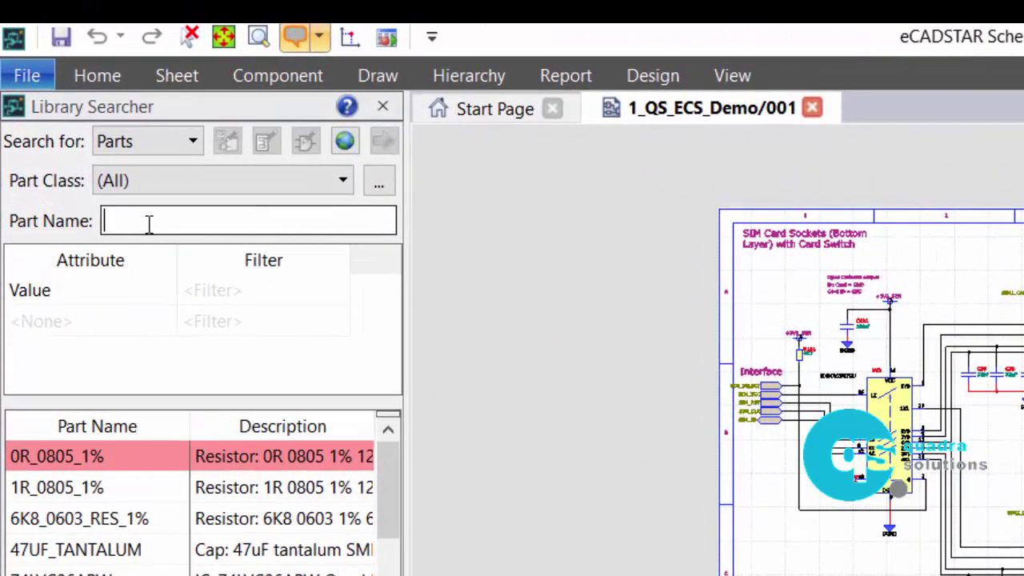
{"action": "type", "text": "101k"}
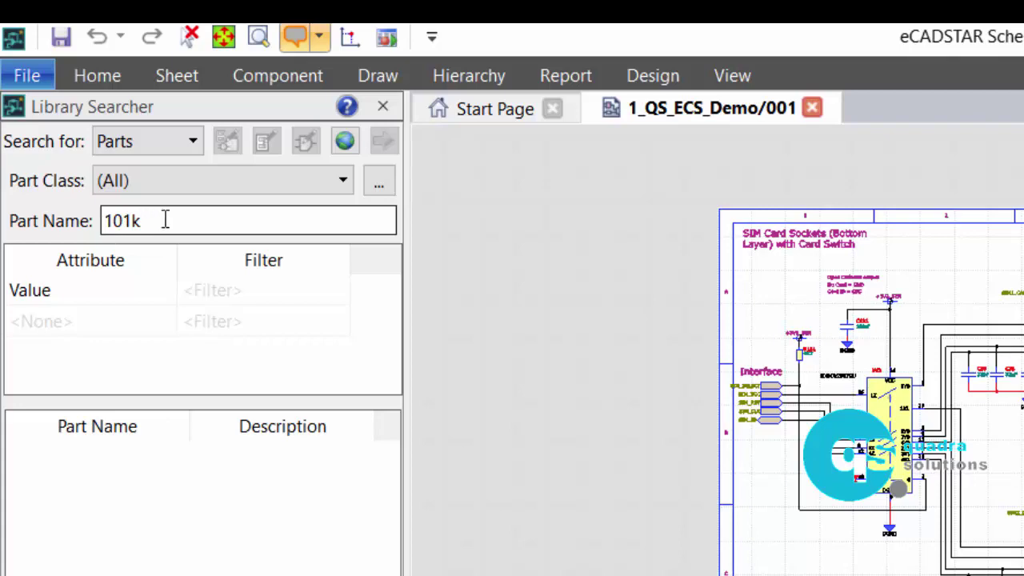
{"action": "left_click", "coordinate": [344, 140]}
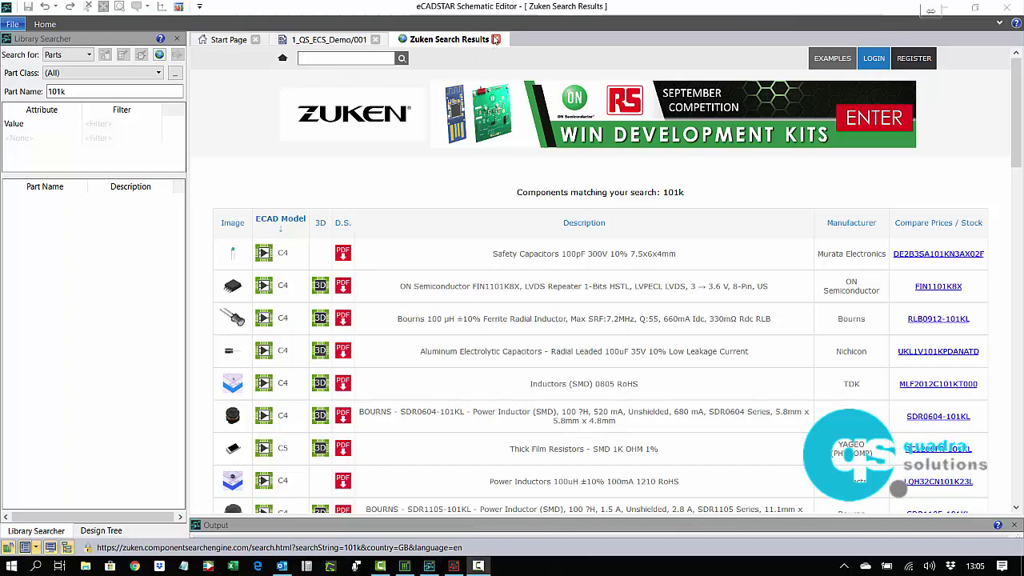
{"action": "left_click", "coordinate": [496, 39]}
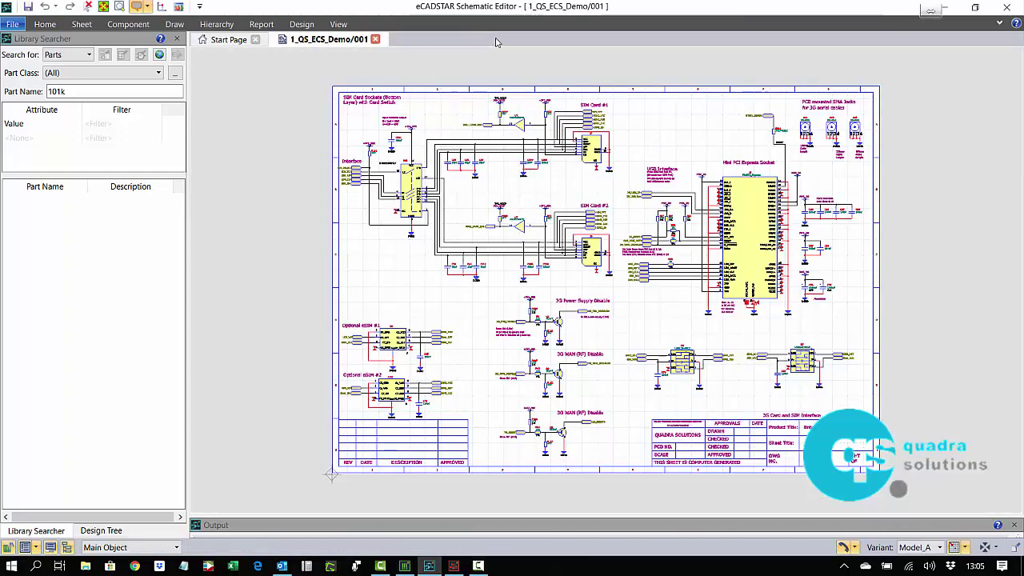
Step: Add Parts List Report, Parts List (Selected Variants), Parts List (Every Variant) and Parts List Settings to the Quick Access Toolbar
{"action": "left_click", "coordinate": [12, 24]}
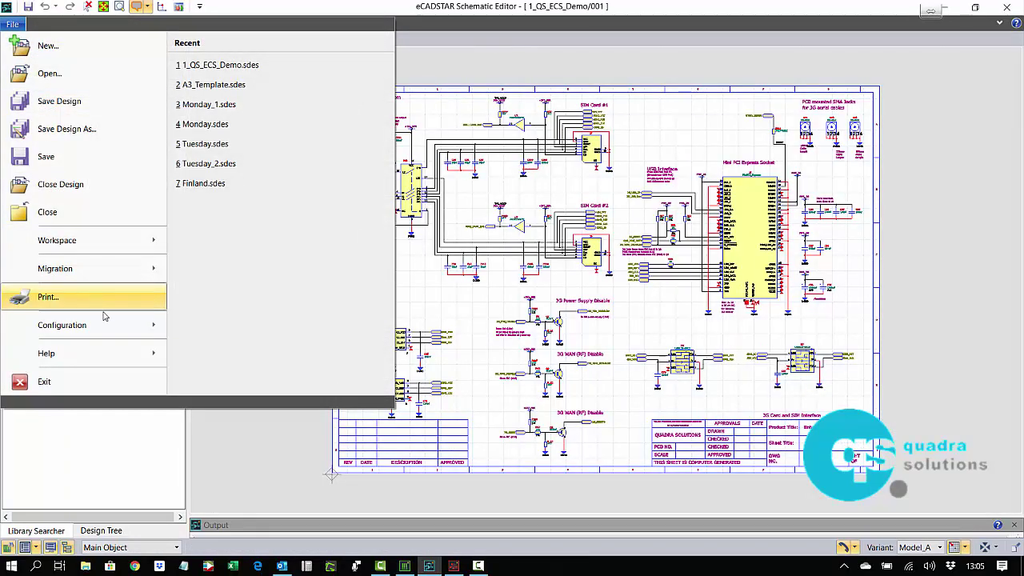
{"action": "mouse_move", "coordinate": [109, 324]}
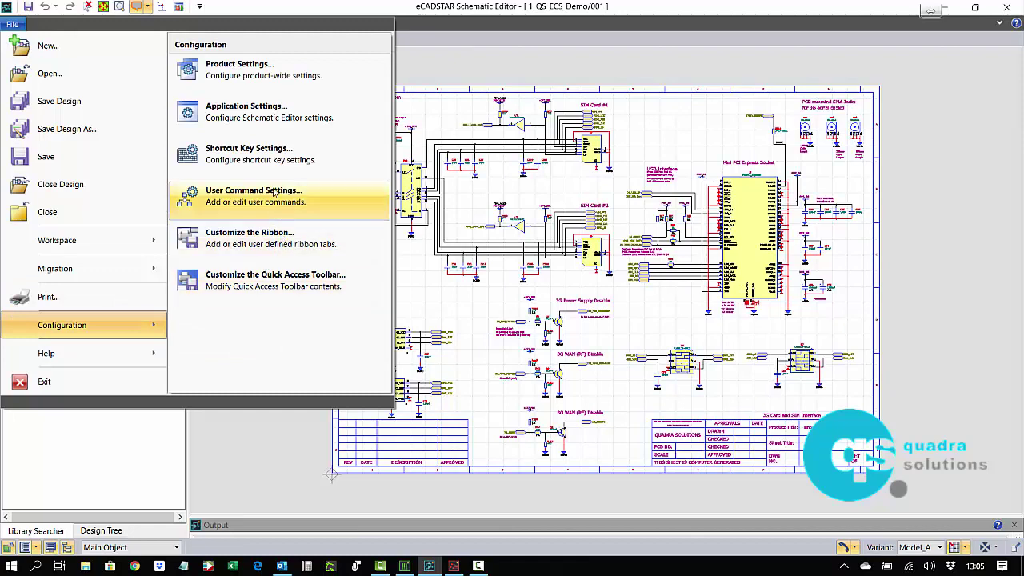
{"action": "left_click", "coordinate": [266, 280]}
{"action": "left_click", "coordinate": [264, 263]}
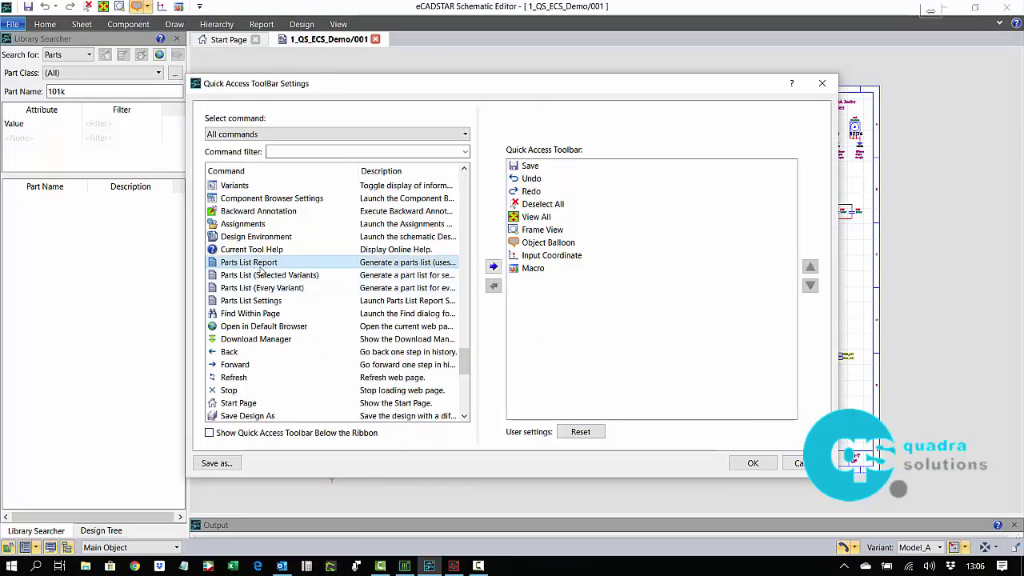
{"action": "left_click", "coordinate": [493, 266]}
{"action": "left_click", "coordinate": [295, 276]}
{"action": "left_click", "coordinate": [493, 268]}
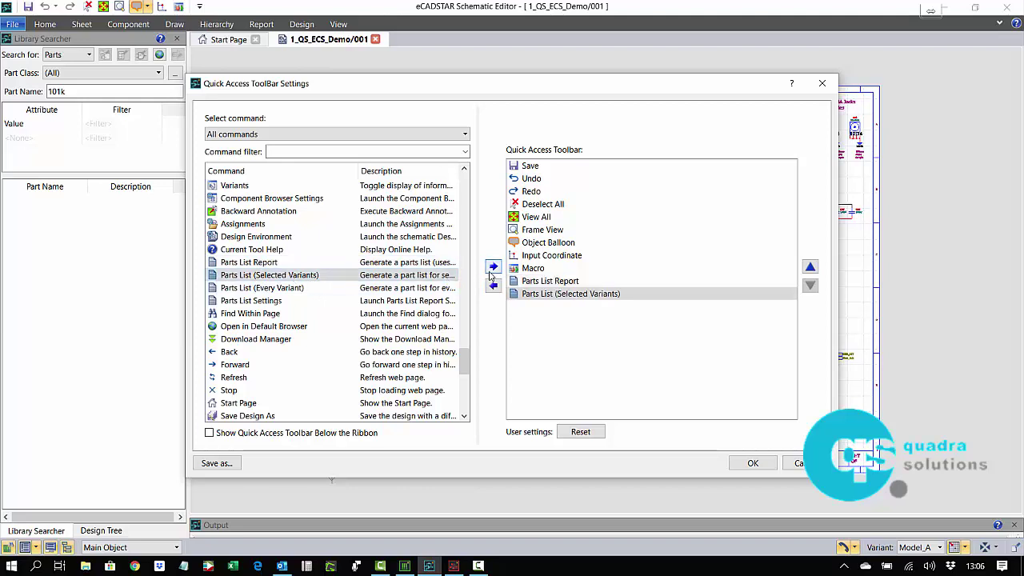
{"action": "left_click", "coordinate": [295, 289]}
{"action": "left_click", "coordinate": [493, 269]}
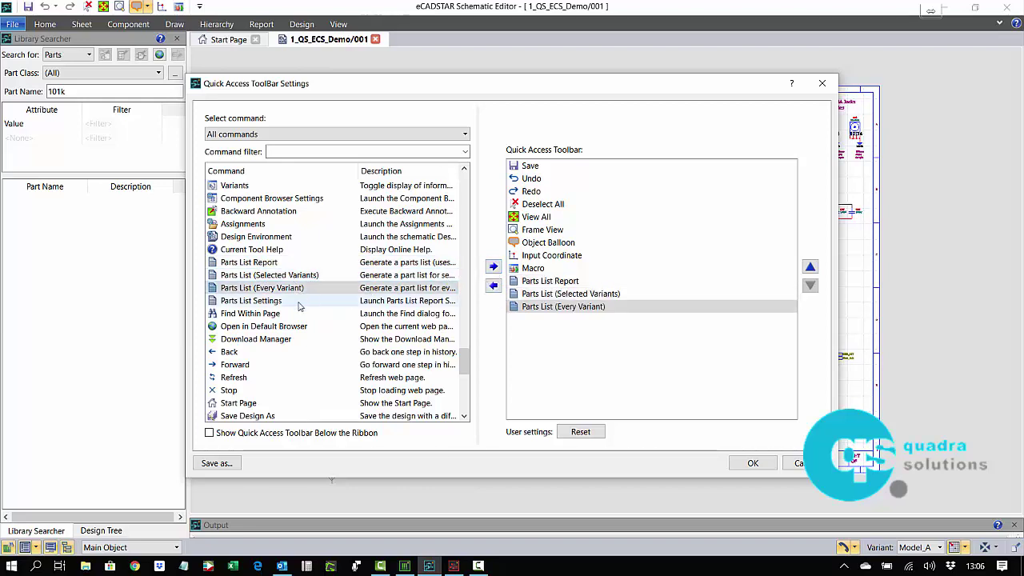
{"action": "left_click", "coordinate": [328, 300]}
{"action": "left_click", "coordinate": [493, 268]}
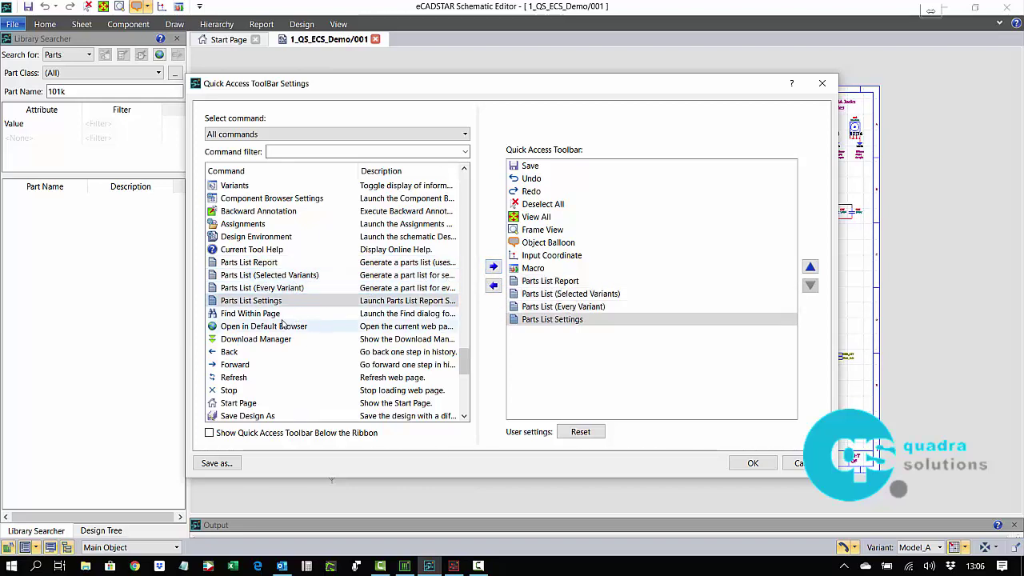
Step: Add the Find Within Page and Net/Bus commands to the Quick Access Toolbar and apply the settings
{"action": "left_click", "coordinate": [320, 314]}
{"action": "left_click", "coordinate": [492, 268]}
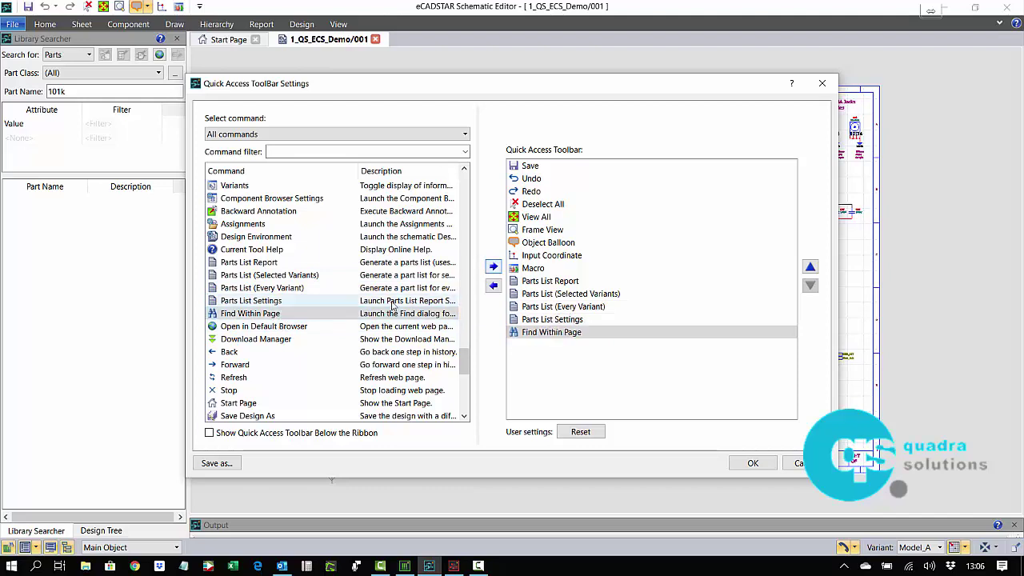
{"action": "scroll", "coordinate": [304, 340], "scroll_direction": "down", "scroll_amount": 4}
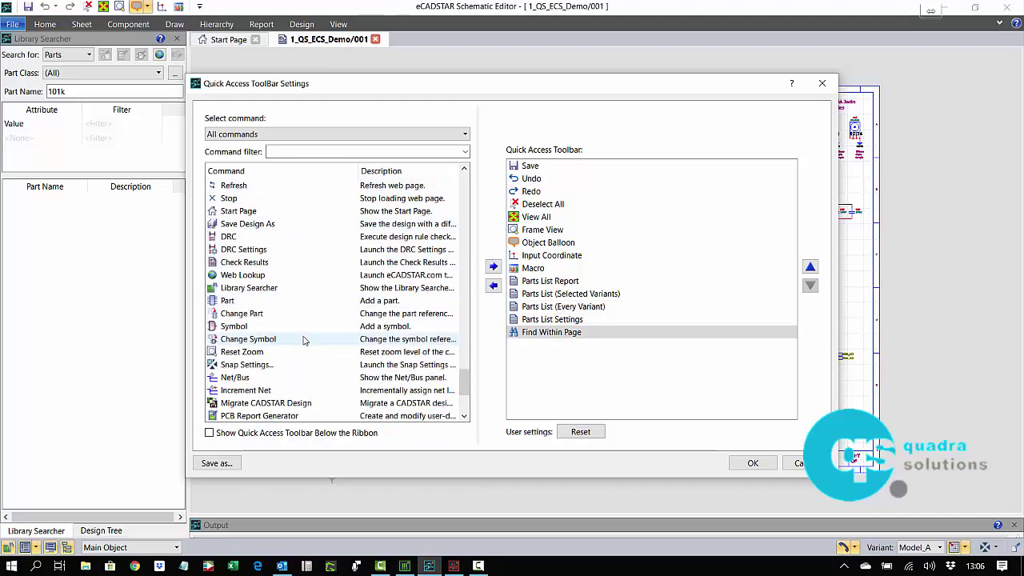
{"action": "scroll", "coordinate": [304, 341], "scroll_direction": "down", "scroll_amount": 1}
{"action": "left_click", "coordinate": [303, 340]}
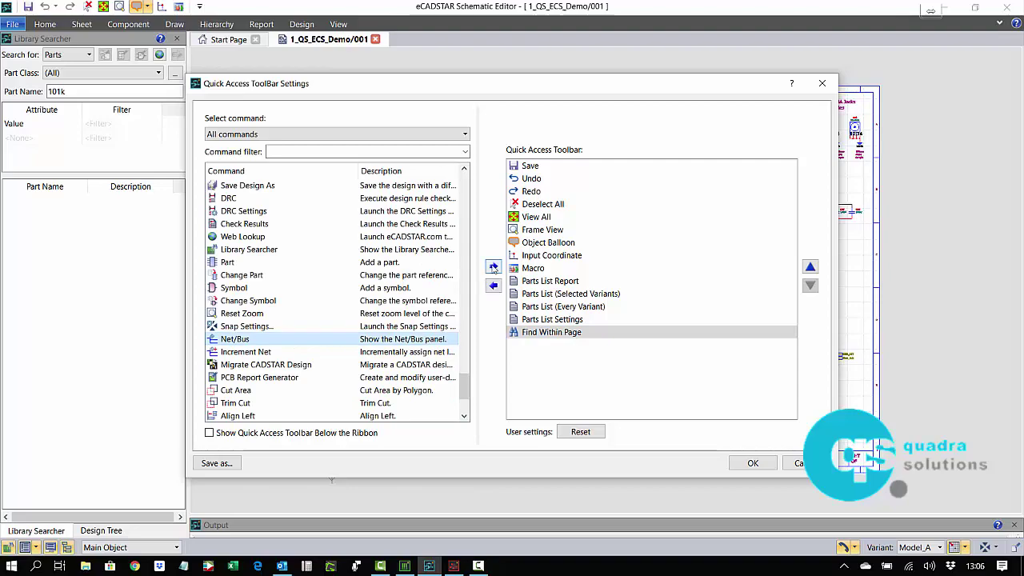
{"action": "left_click", "coordinate": [493, 267]}
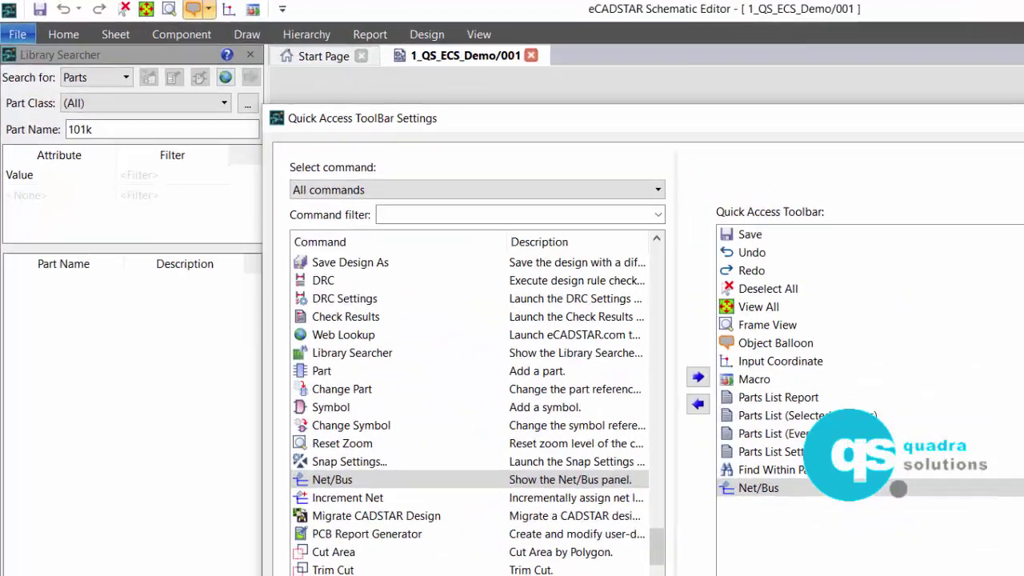
{"action": "left_click", "coordinate": [751, 462]}
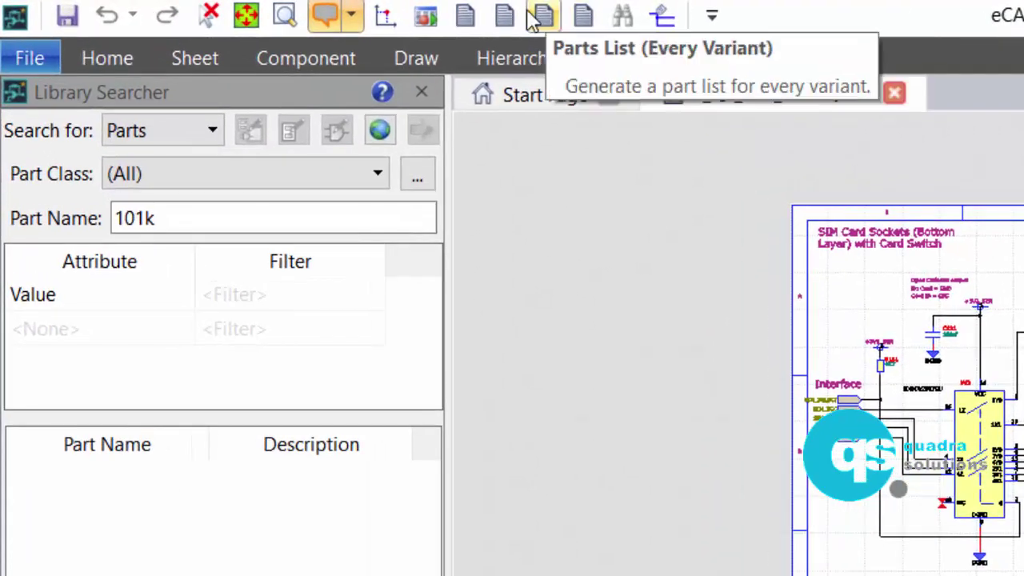
Step: Reopen the Quick Access Toolbar customization and add the Distribute Vertically command
{"action": "left_click", "coordinate": [712, 16]}
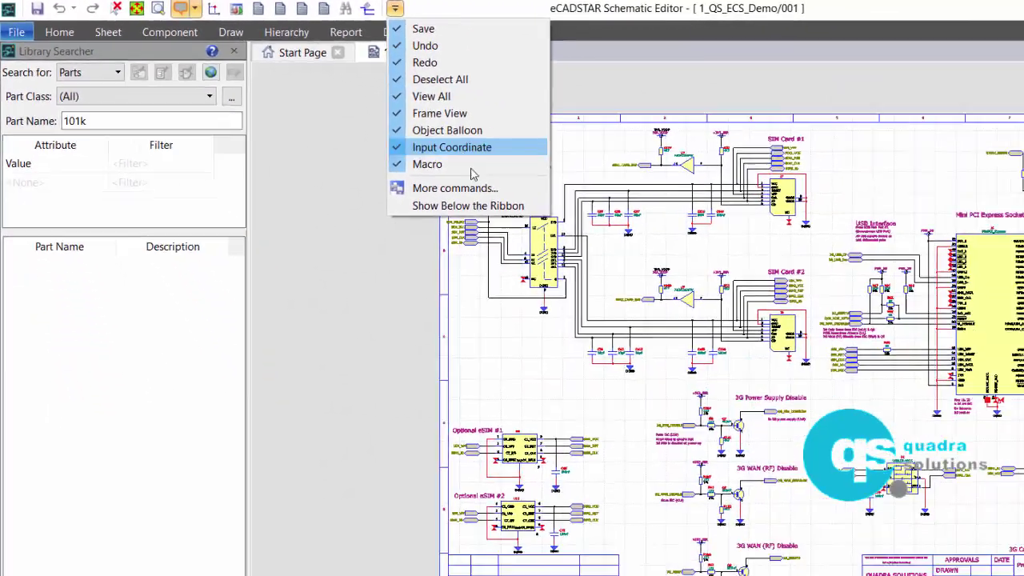
{"action": "left_click", "coordinate": [680, 287]}
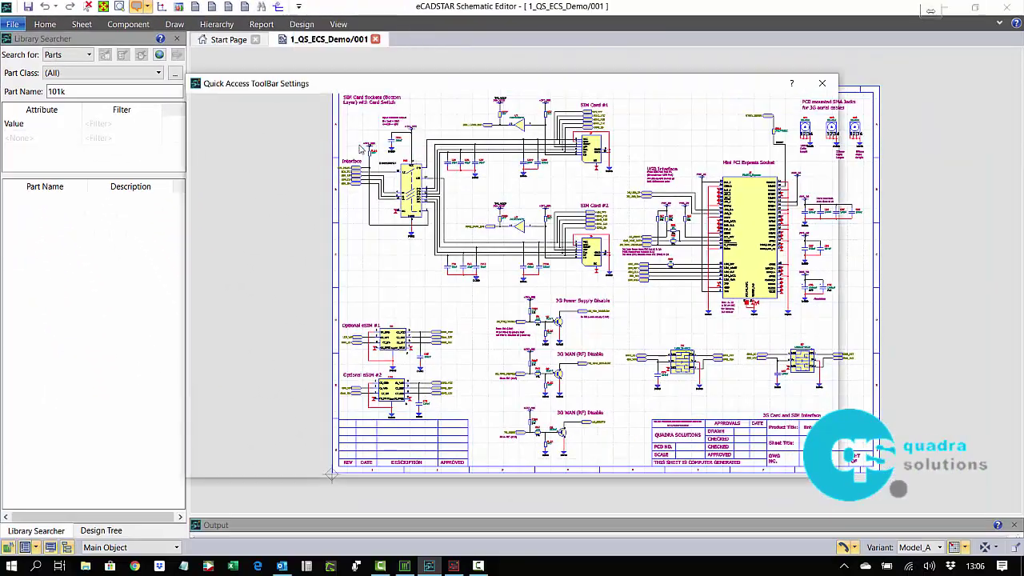
{"action": "left_click", "coordinate": [264, 364]}
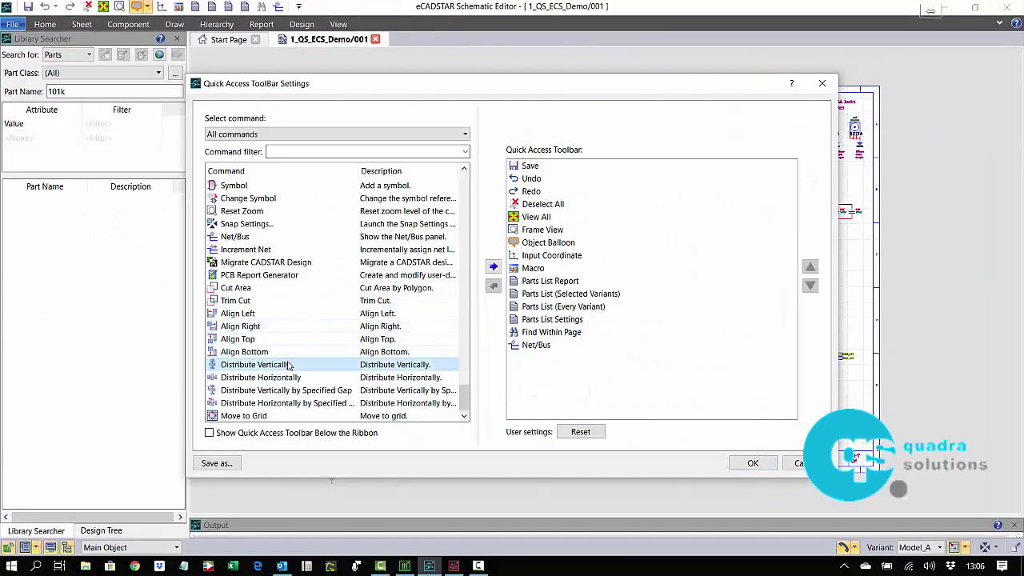
{"action": "left_click", "coordinate": [493, 267]}
{"action": "left_click", "coordinate": [752, 464]}
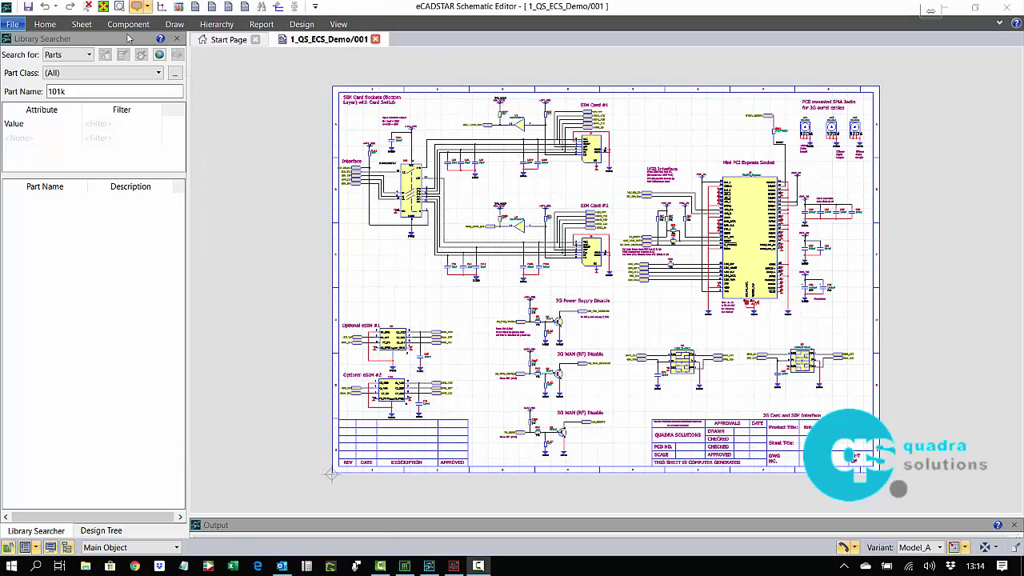
Step: View the Macro window with its recording and playback commands, then close it
{"action": "left_click", "coordinate": [162, 7]}
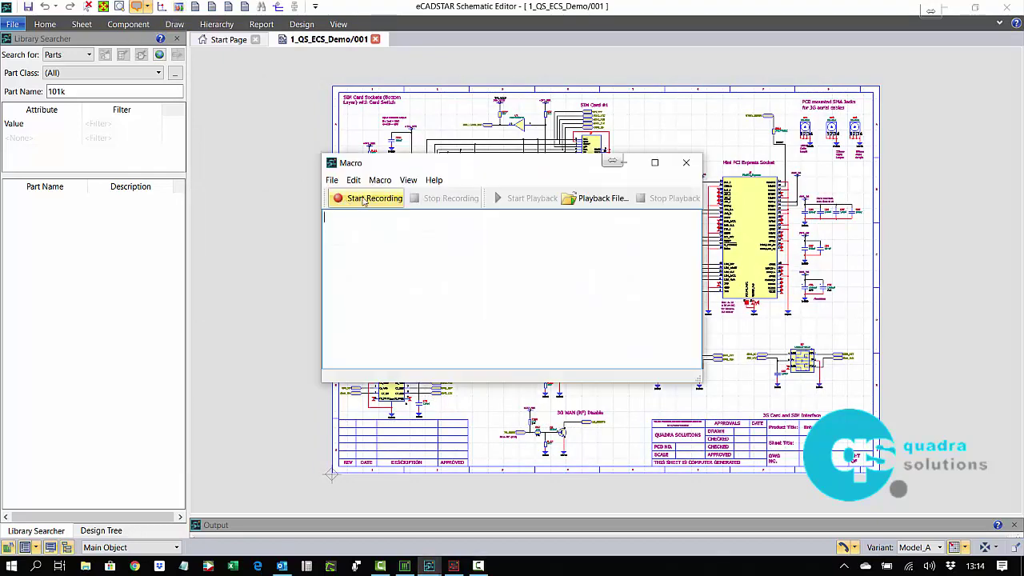
{"action": "left_click", "coordinate": [685, 163]}
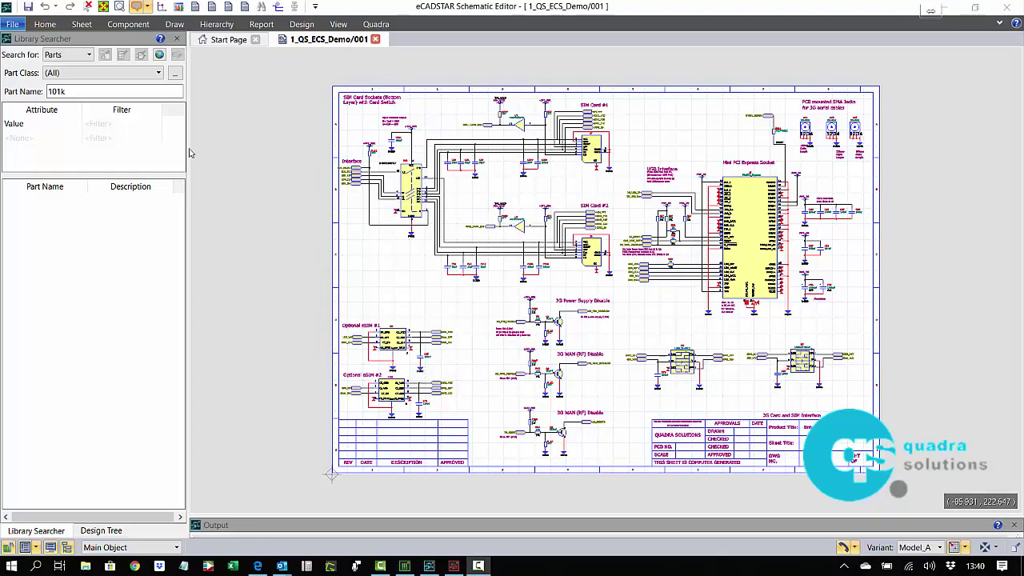
Step: Open the shortcut key settings and look through the list of assigned keys and commands
{"action": "left_click", "coordinate": [12, 24]}
{"action": "mouse_move", "coordinate": [116, 318]}
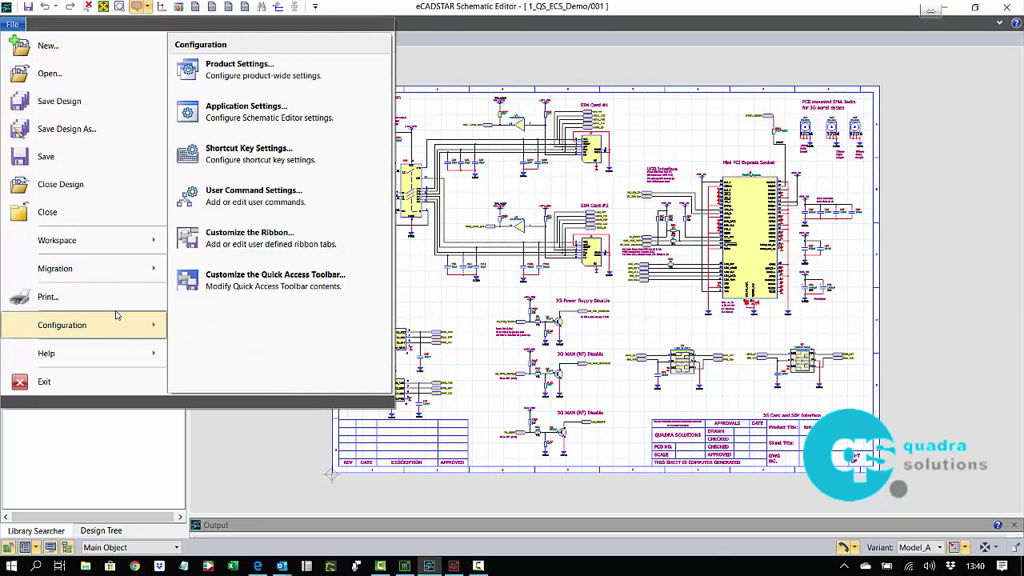
{"action": "left_click", "coordinate": [240, 152]}
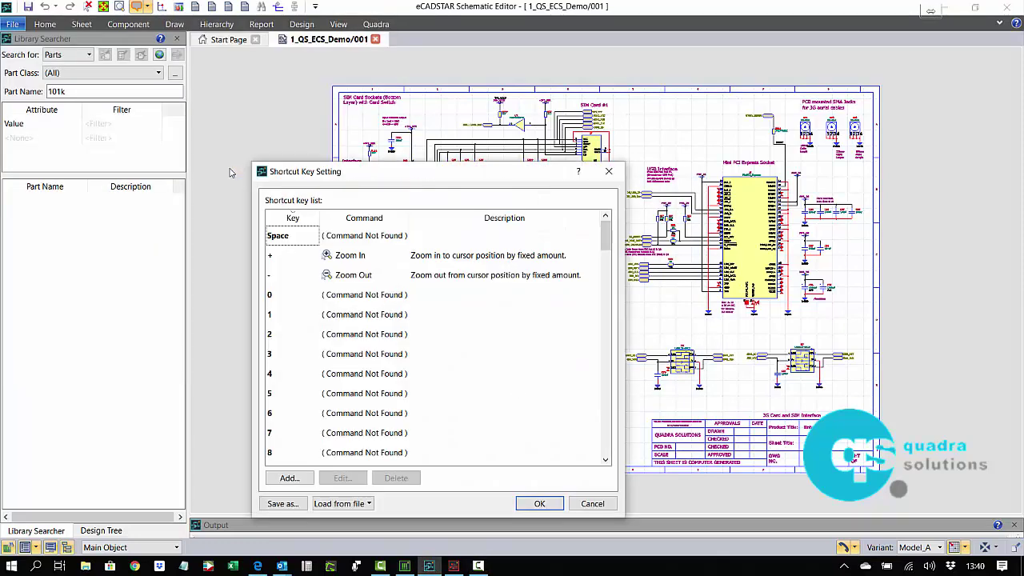
{"action": "scroll", "coordinate": [310, 342], "scroll_direction": "down", "scroll_amount": 1}
{"action": "scroll", "coordinate": [310, 342], "scroll_direction": "down", "scroll_amount": 4}
{"action": "scroll", "coordinate": [310, 342], "scroll_direction": "up", "scroll_amount": 5}
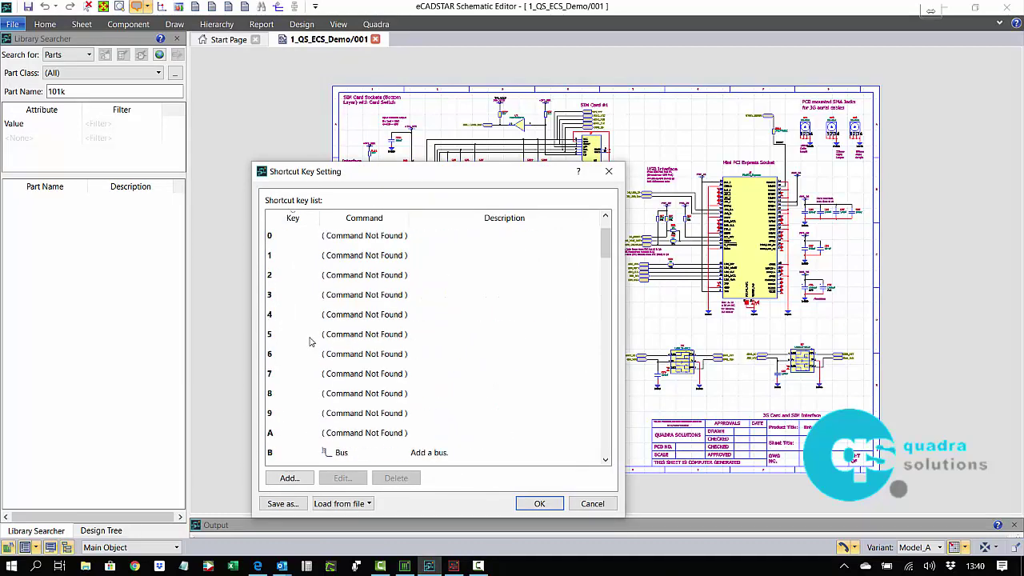
{"action": "scroll", "coordinate": [311, 342], "scroll_direction": "down", "scroll_amount": 5}
Step: Map Shift+F to the Find command for variant components and accept the shortcut key settings
{"action": "left_click", "coordinate": [290, 478]}
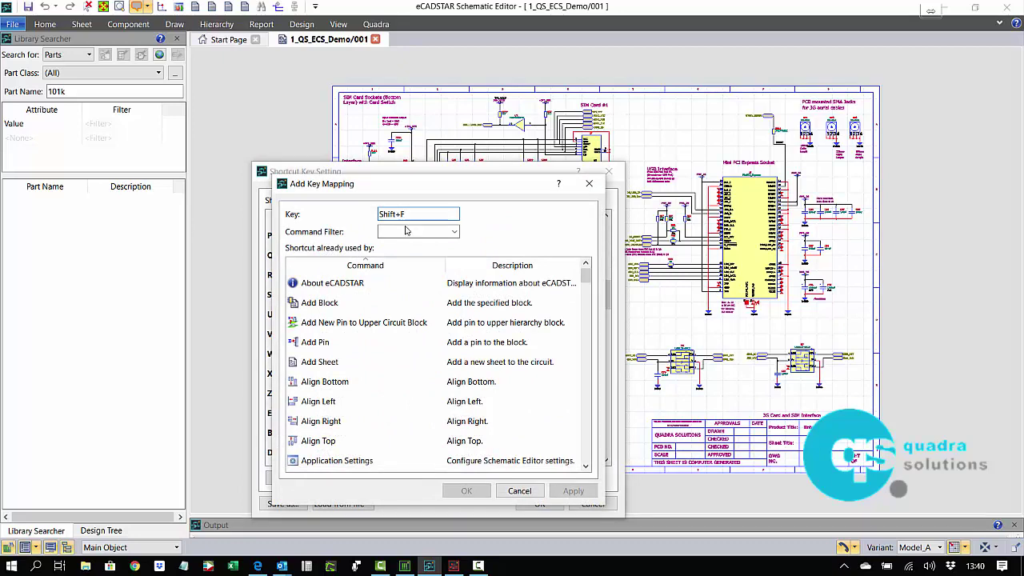
{"action": "left_click", "coordinate": [406, 230]}
{"action": "type", "text": "fin"}
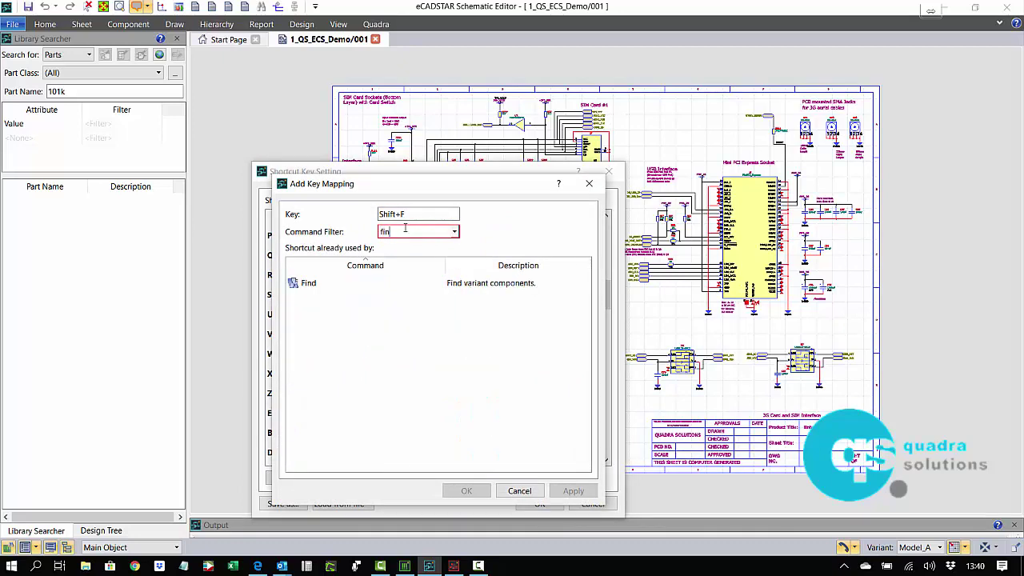
{"action": "left_click", "coordinate": [321, 285]}
{"action": "left_click", "coordinate": [469, 489]}
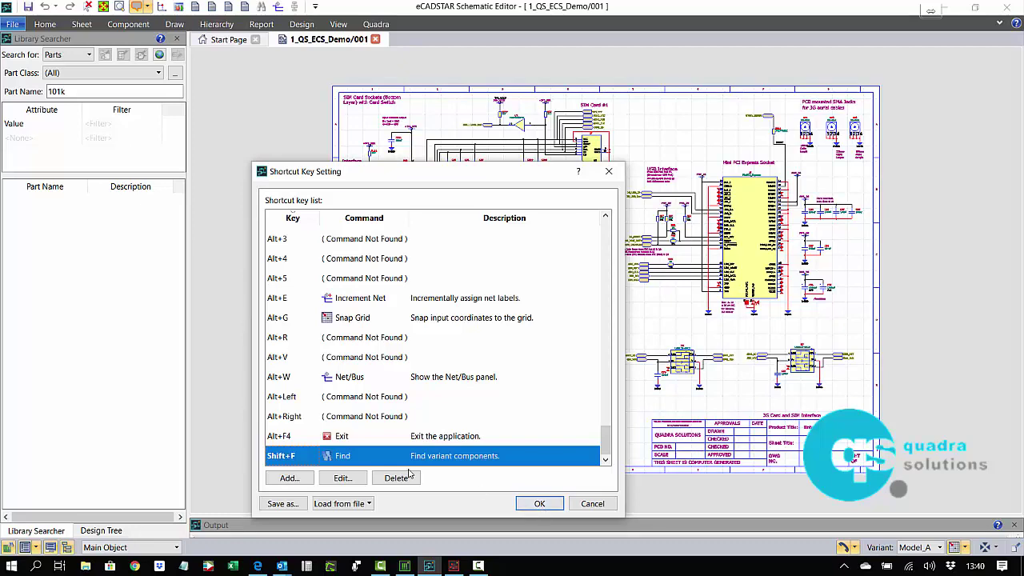
{"action": "left_click", "coordinate": [539, 503]}
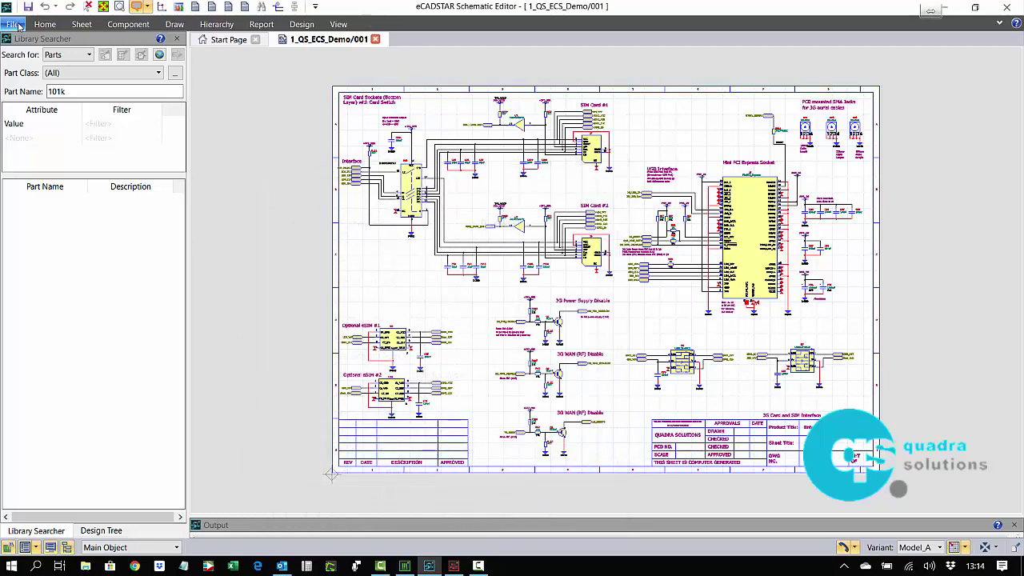
Step: Open the ribbon customization and add a new user tab named Quadra
{"action": "left_click", "coordinate": [12, 24]}
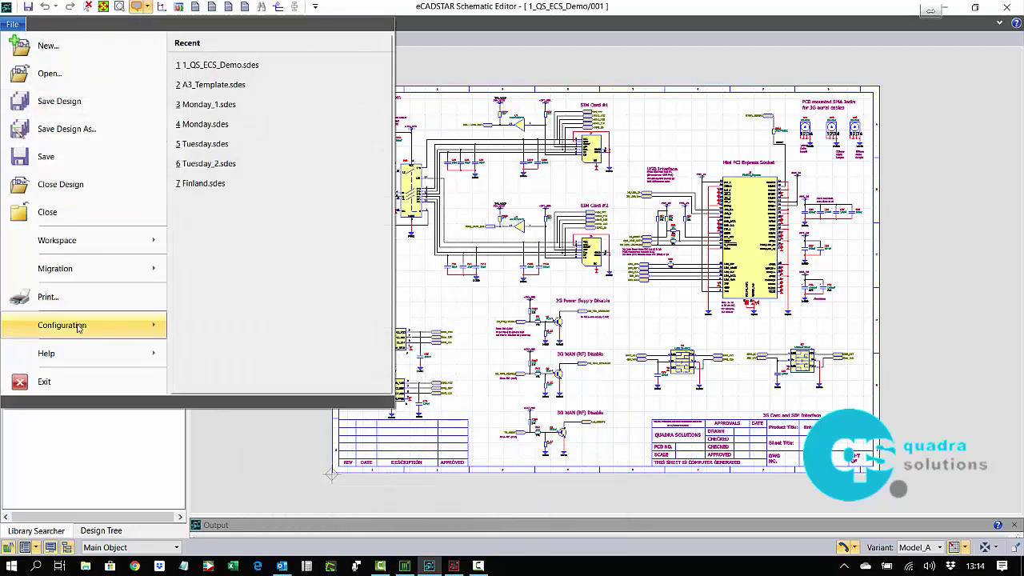
{"action": "mouse_move", "coordinate": [77, 328]}
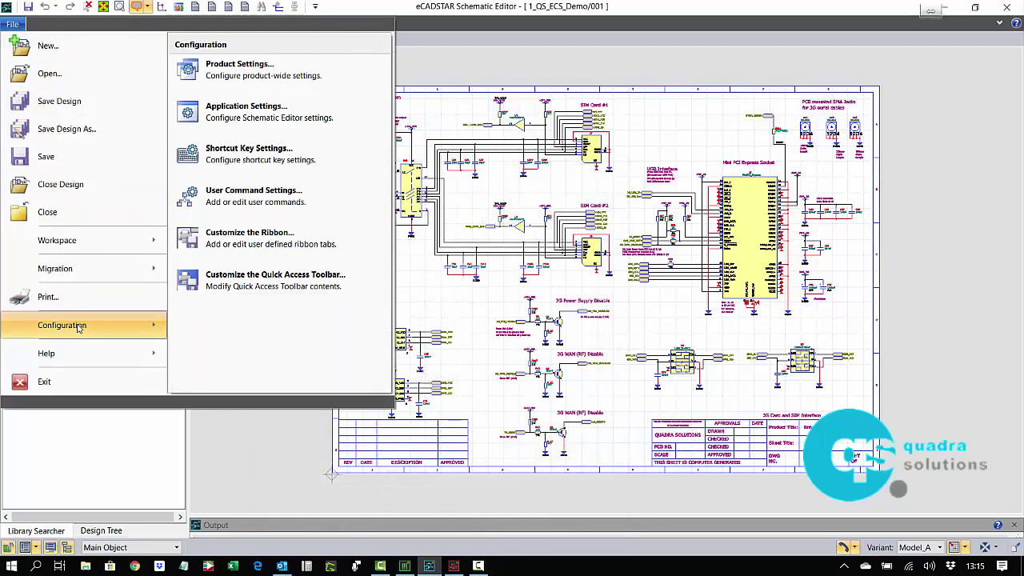
{"action": "left_click", "coordinate": [270, 244]}
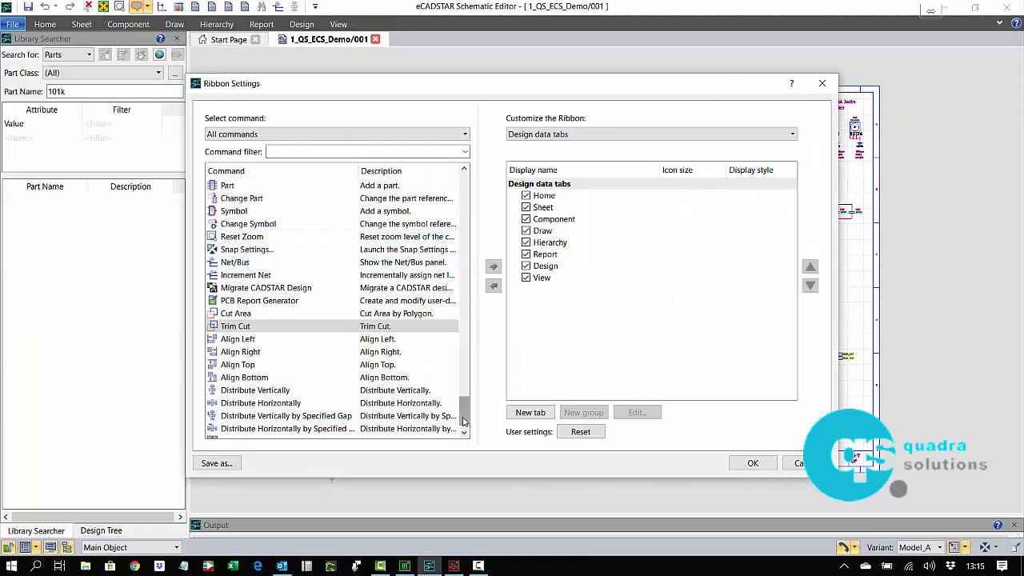
{"action": "left_click", "coordinate": [524, 413]}
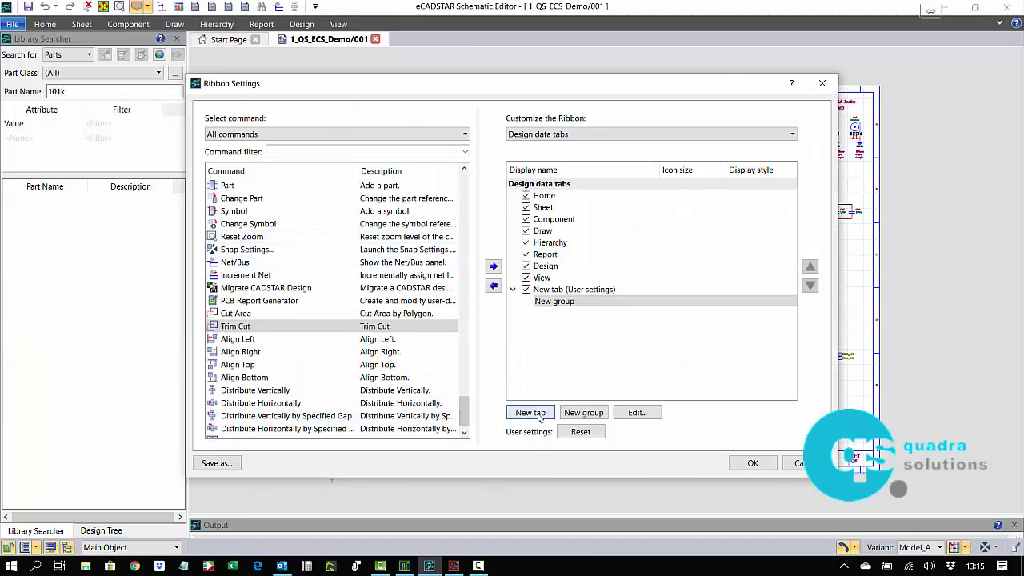
{"action": "right_click", "coordinate": [553, 293]}
{"action": "left_click", "coordinate": [583, 333]}
{"action": "type", "text": "Quadra"}
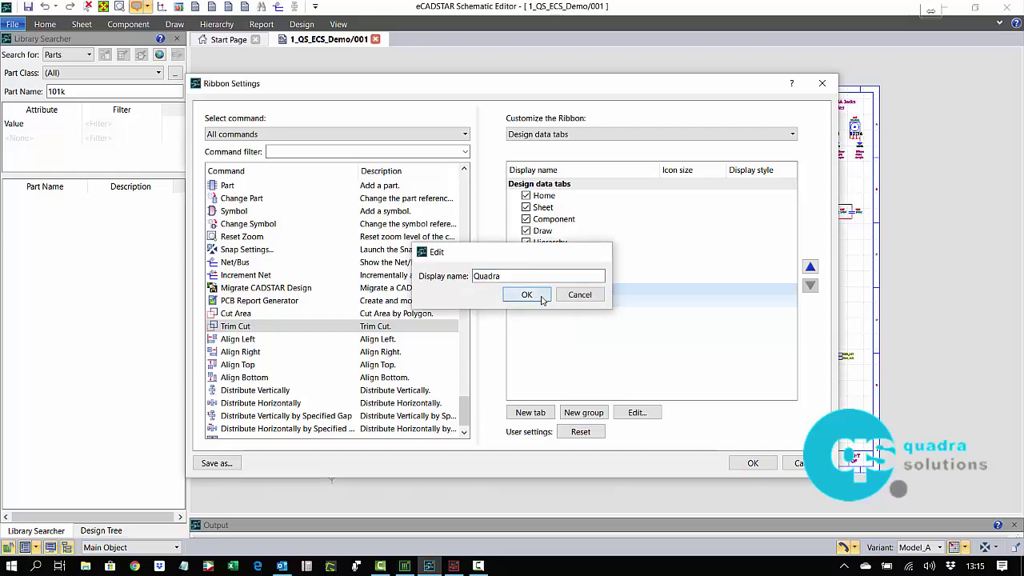
{"action": "left_click", "coordinate": [527, 295]}
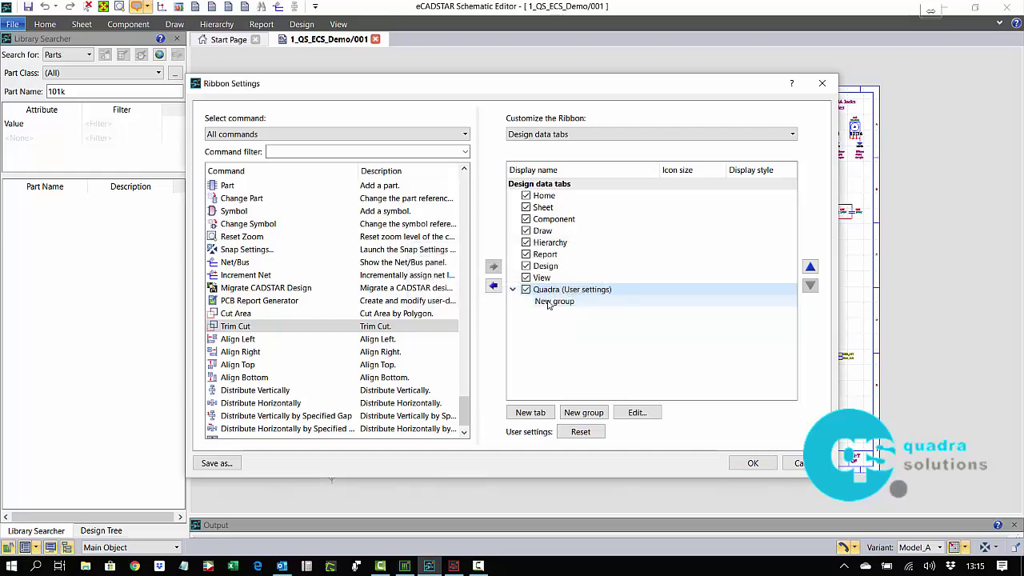
Step: Rename the new group in the Quadra tab as Find
{"action": "right_click", "coordinate": [552, 302]}
{"action": "left_click", "coordinate": [576, 339]}
{"action": "type", "text": "Find"}
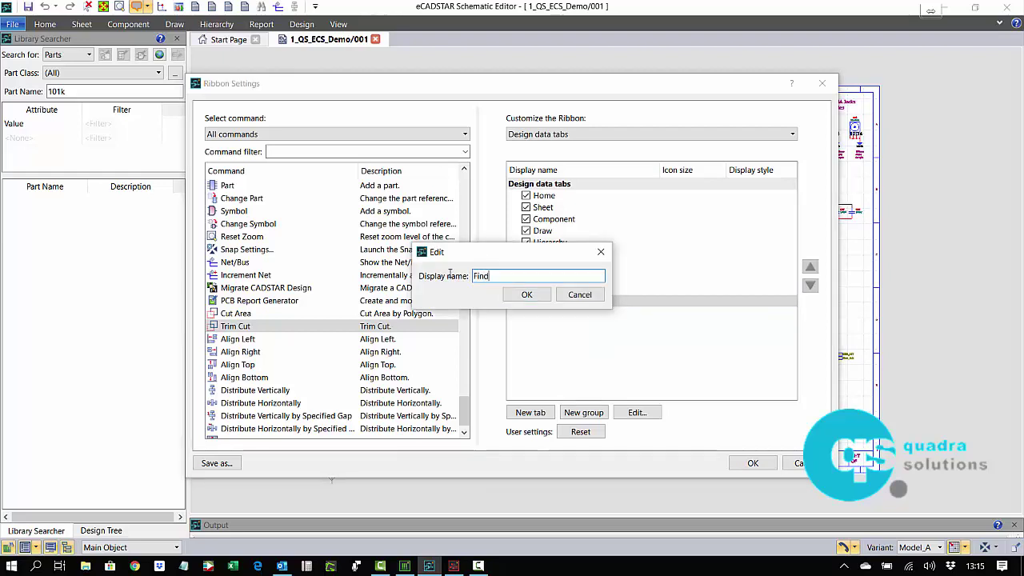
{"action": "left_click", "coordinate": [512, 295]}
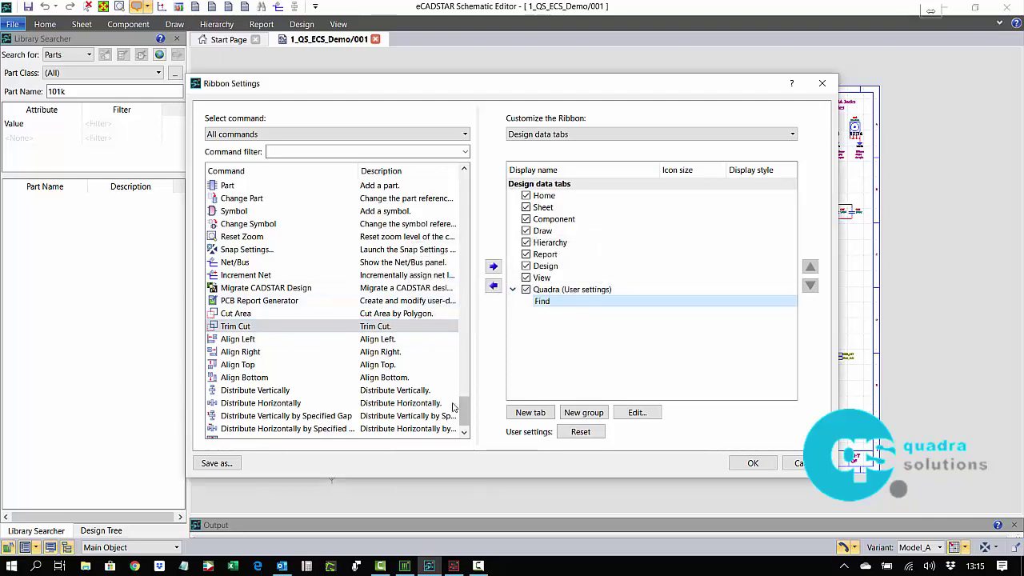
Step: Filter the commands by "fi" and add both Find commands and Find Within Page to the Find group
{"action": "scroll", "coordinate": [462, 416], "scroll_direction": "up", "scroll_amount": 15}
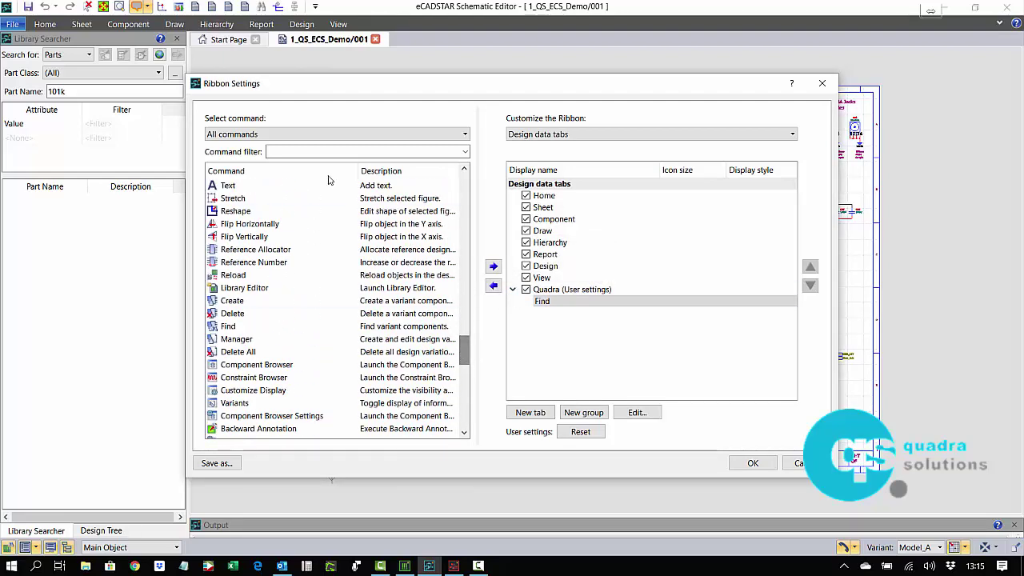
{"action": "left_click", "coordinate": [312, 153]}
{"action": "type", "text": "fi"}
{"action": "left_click", "coordinate": [229, 185]}
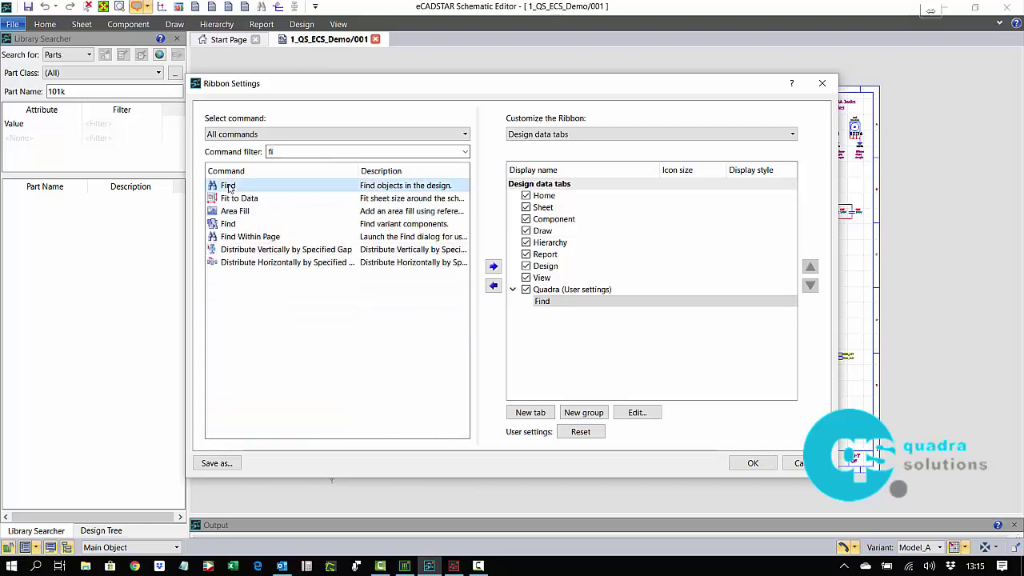
{"action": "left_click", "coordinate": [493, 267]}
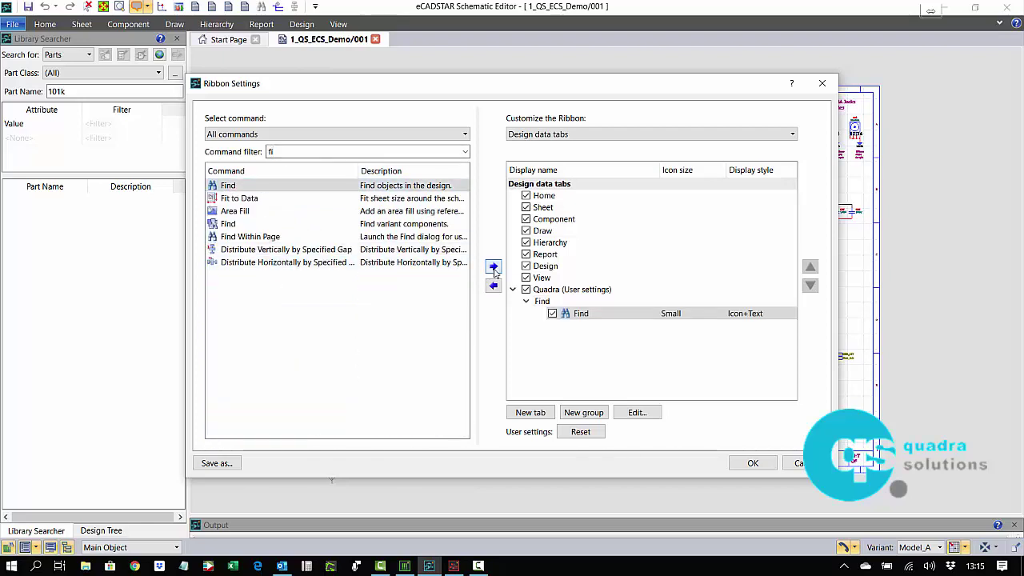
{"action": "left_click", "coordinate": [265, 227]}
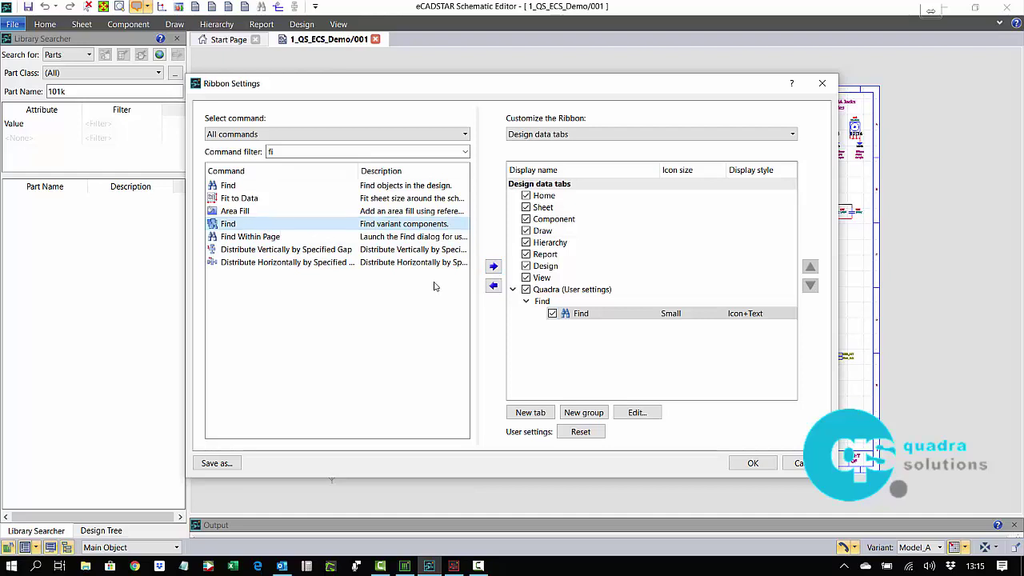
{"action": "left_click", "coordinate": [493, 267]}
{"action": "left_click", "coordinate": [269, 237]}
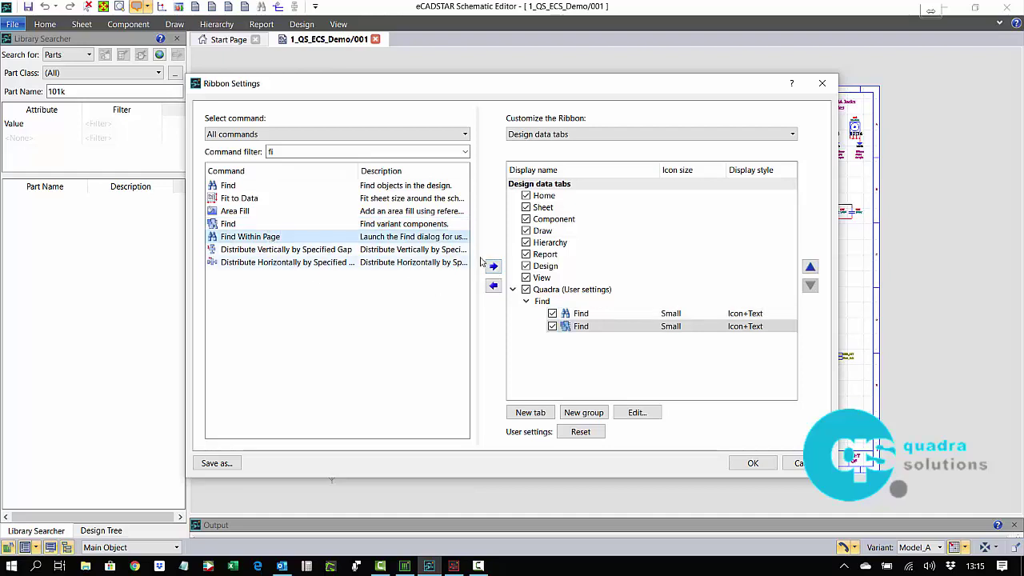
{"action": "left_click", "coordinate": [494, 267]}
Step: Add a second group to the Quadra tab and name it View
{"action": "left_click", "coordinate": [521, 371]}
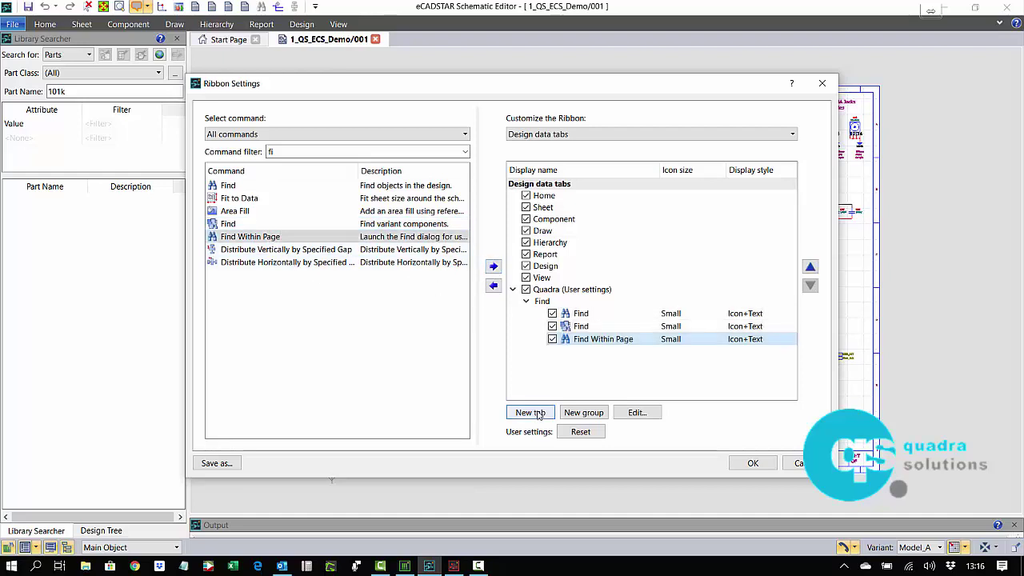
{"action": "left_click", "coordinate": [584, 412]}
{"action": "left_click", "coordinate": [574, 353]}
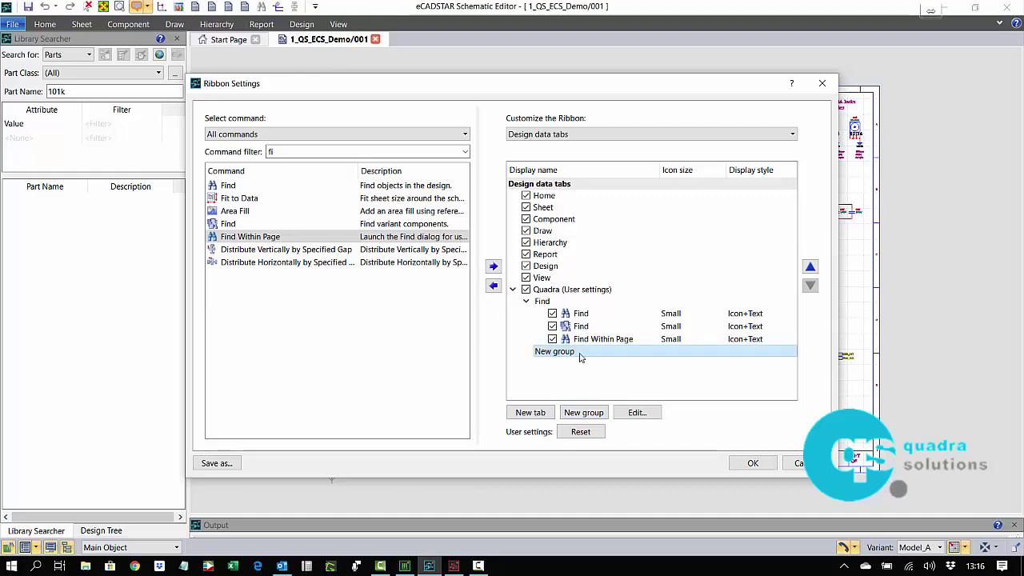
{"action": "right_click", "coordinate": [581, 355]}
{"action": "left_click", "coordinate": [613, 392]}
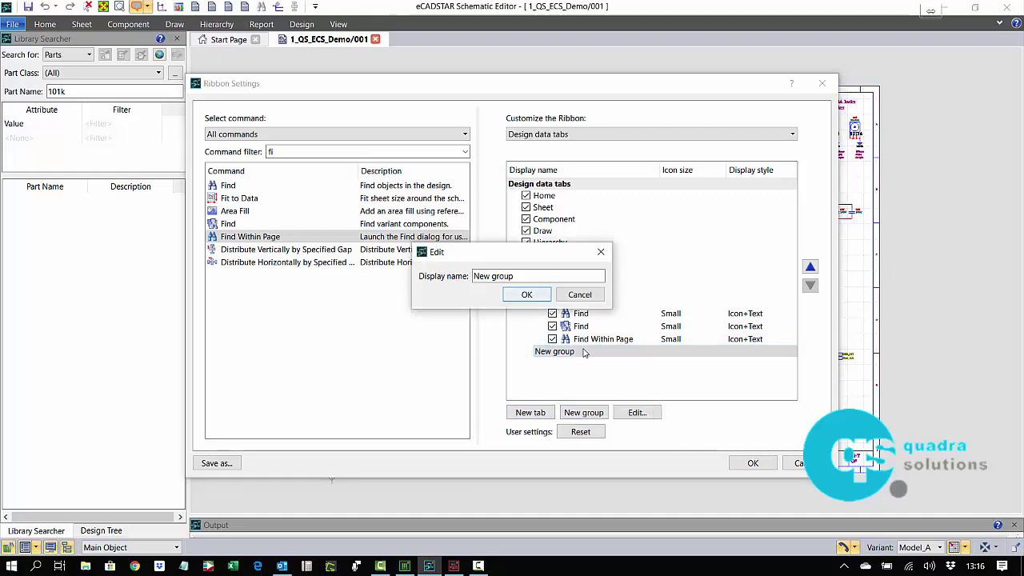
{"action": "left_click_drag", "start_coordinate": [516, 276], "coordinate": [441, 274]}
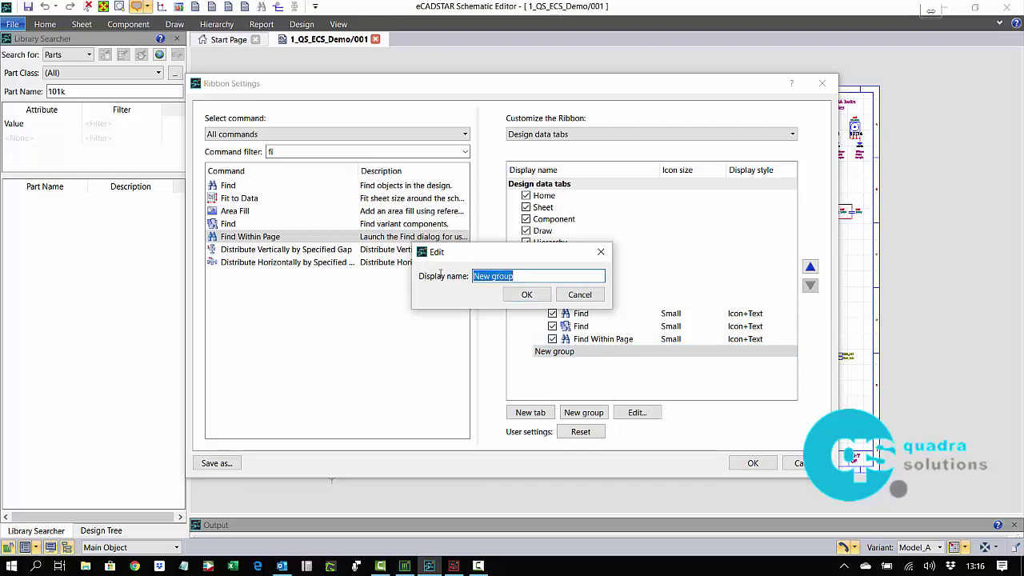
{"action": "type", "text": "View"}
{"action": "left_click", "coordinate": [527, 295]}
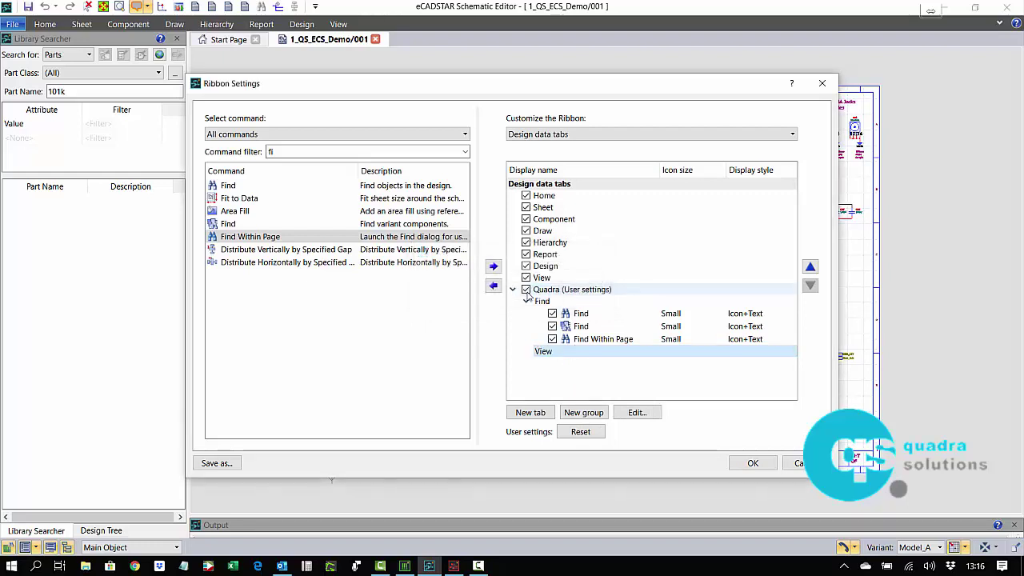
Step: Filter the commands by "vi" and add View All, View Selection and Frame View to the View group
{"action": "double_click", "coordinate": [272, 151]}
{"action": "type", "text": "v"}
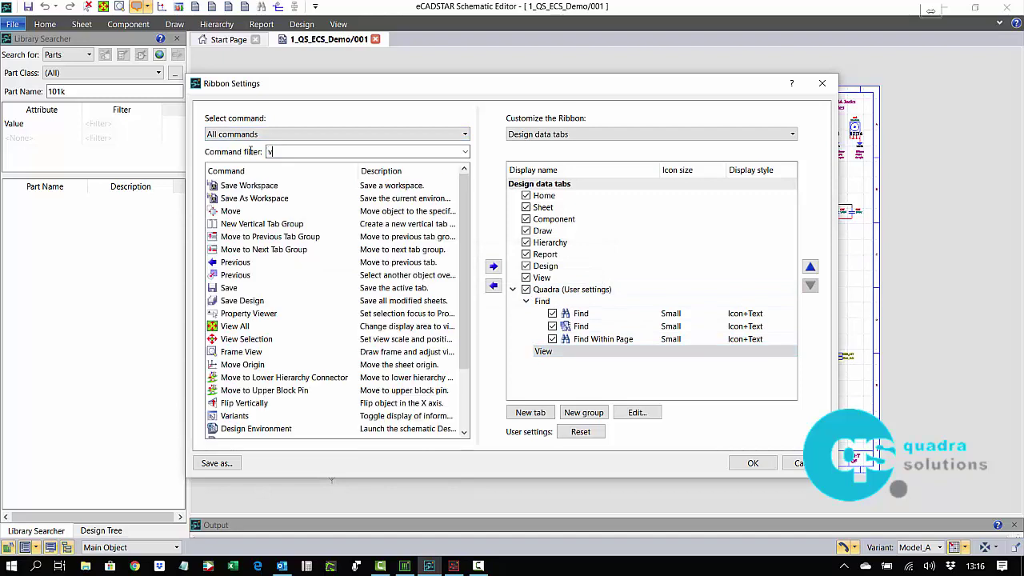
{"action": "type", "text": "i"}
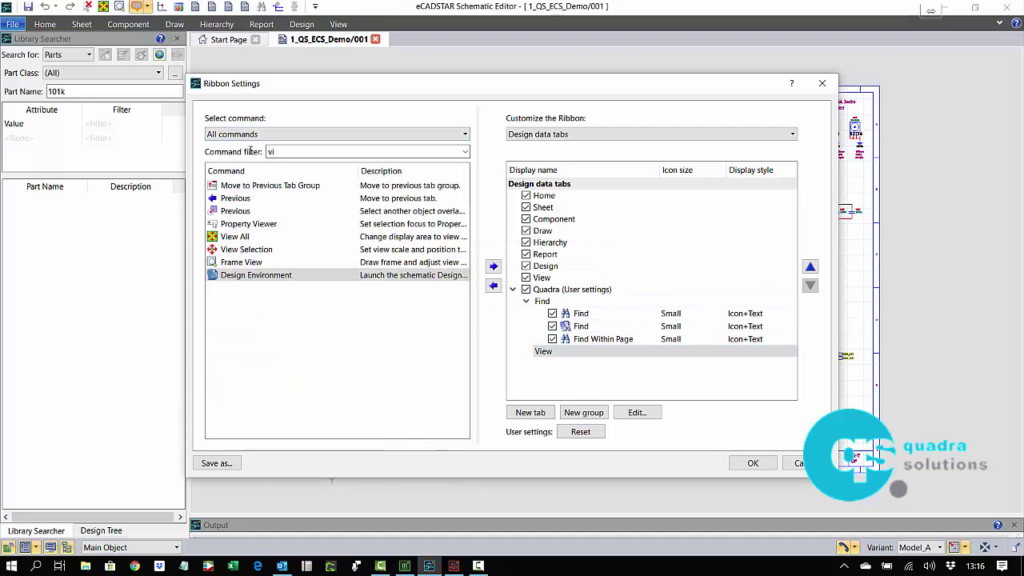
{"action": "left_click", "coordinate": [238, 239]}
{"action": "left_click", "coordinate": [493, 265]}
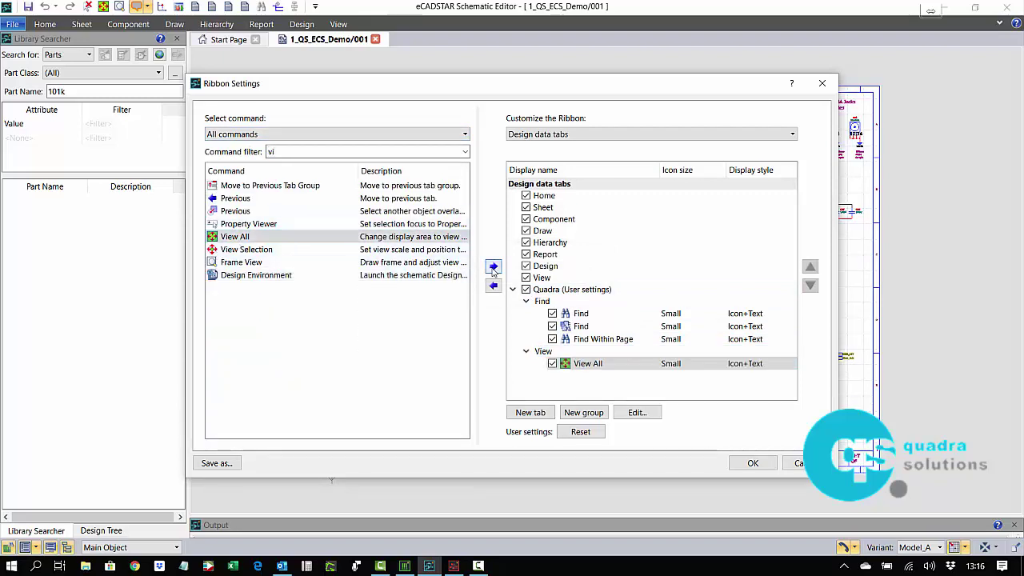
{"action": "left_click", "coordinate": [254, 251]}
{"action": "left_click", "coordinate": [493, 265]}
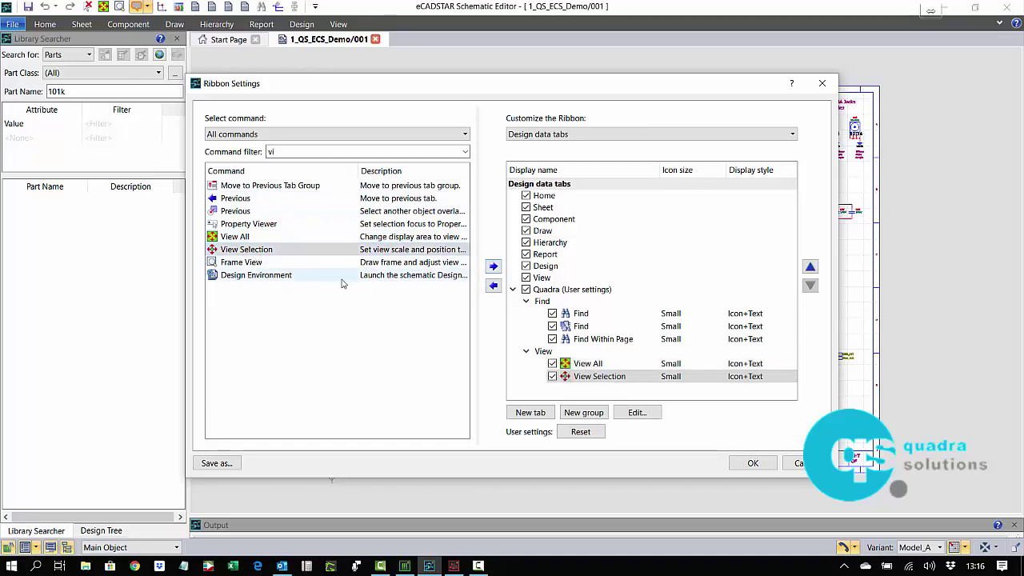
{"action": "left_click", "coordinate": [241, 263]}
{"action": "left_click", "coordinate": [493, 266]}
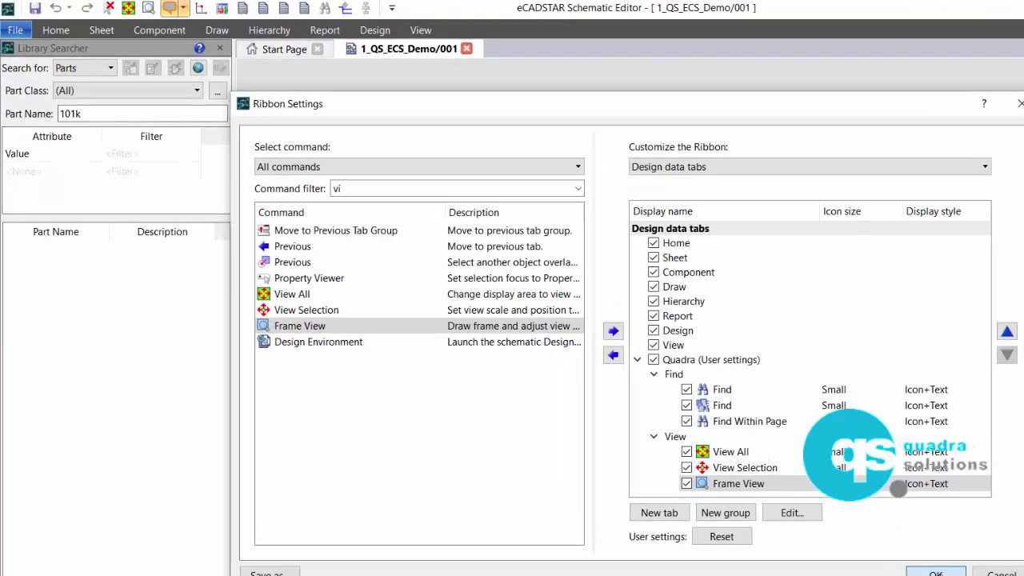
Step: Accept the ribbon settings and display the commands in the new Quadra ribbon tab
{"action": "left_click", "coordinate": [753, 463]}
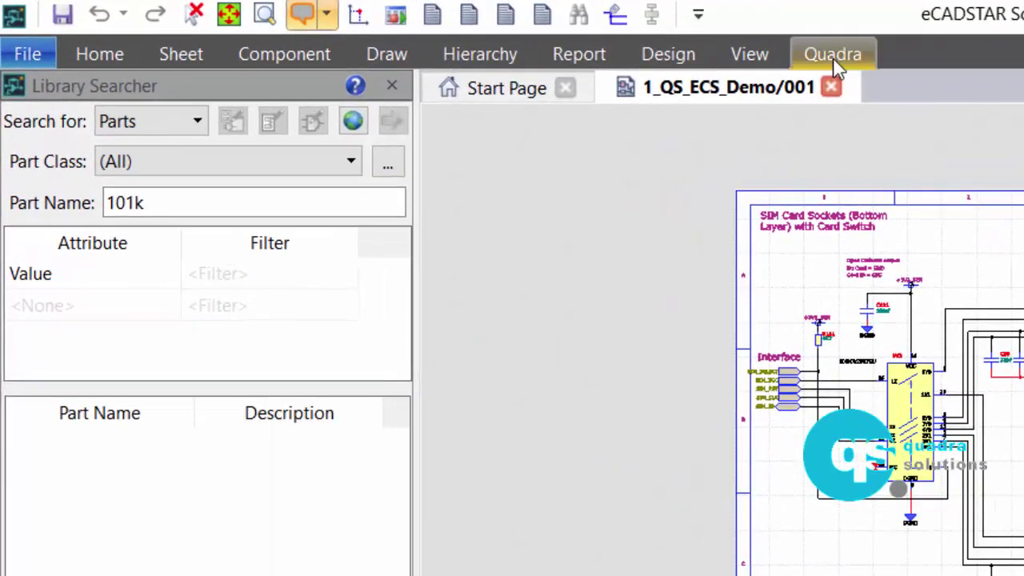
{"action": "left_click", "coordinate": [834, 56]}
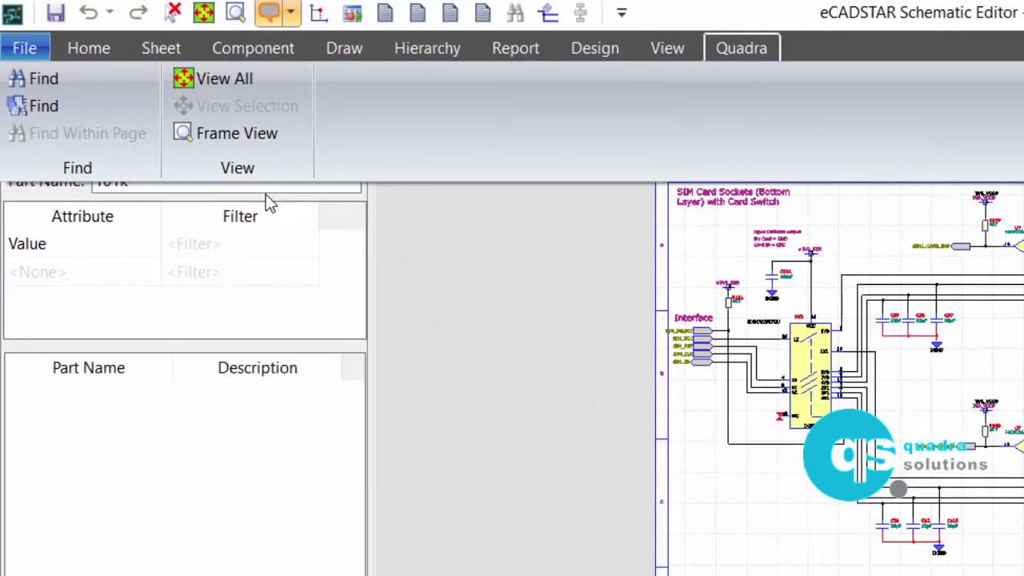
{"action": "left_click", "coordinate": [732, 444]}
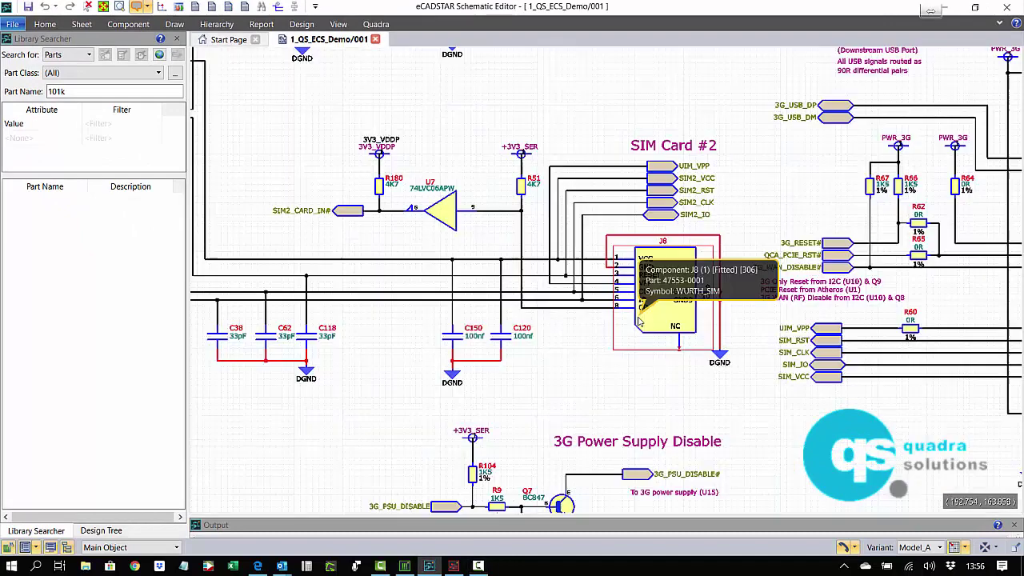
Step: Fit the whole sheet in view and zoom in on the SIM Card #2 circuit
{"action": "mouse_move", "coordinate": [521, 173]}
{"action": "right_mouse_down"}
{"action": "mouse_move", "coordinate": [509, 305]}
{"action": "mouse_move", "coordinate": [567, 311]}
{"action": "mouse_move", "coordinate": [474, 313]}
{"action": "mouse_move", "coordinate": [475, 175]}
{"action": "right_mouse_up"}
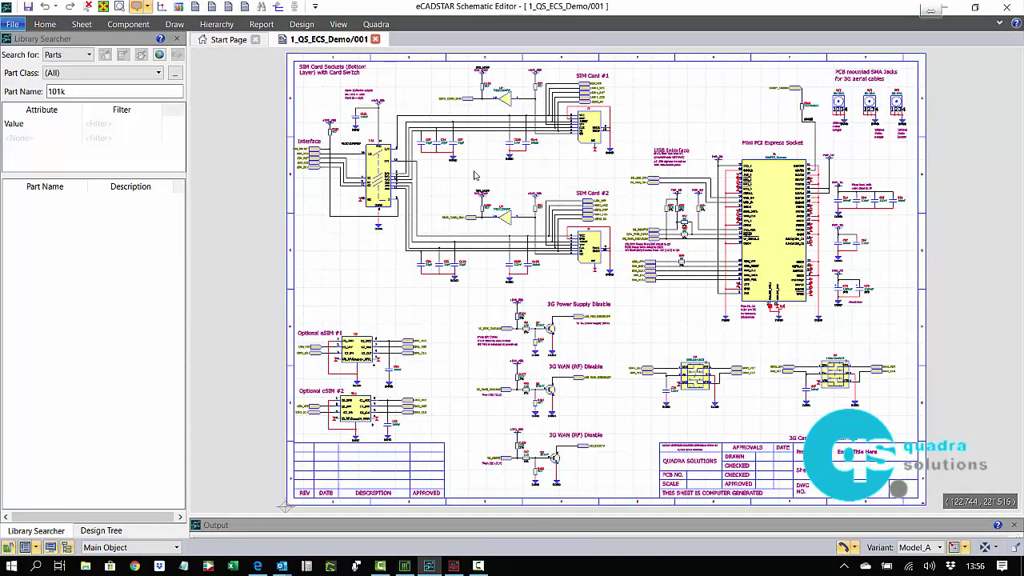
{"action": "scroll", "coordinate": [496, 210], "scroll_direction": "up", "scroll_amount": 5}
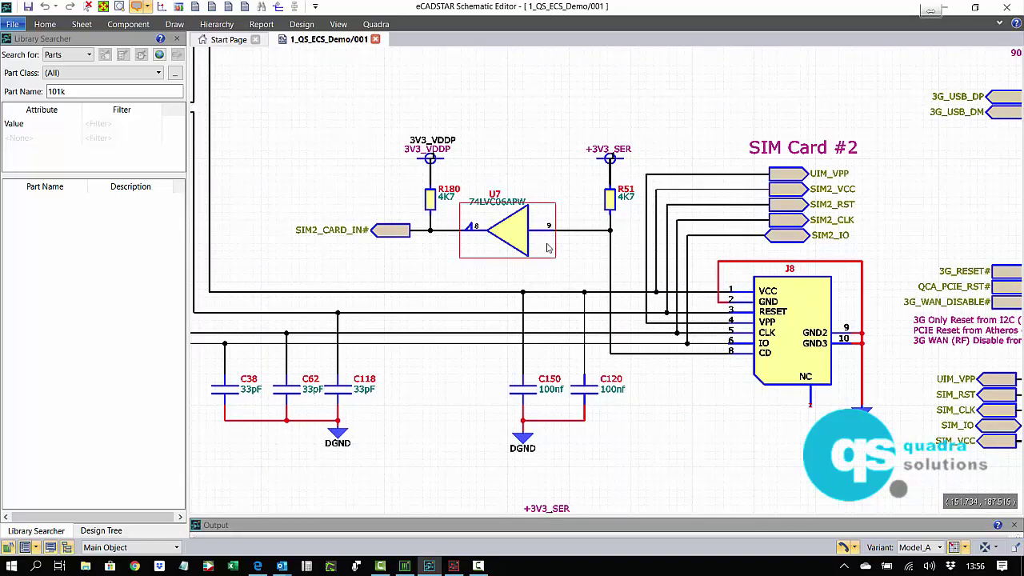
Step: Display the Properties panel alongside the Library Searcher and Design Tree, and bring the Library Searcher to the front
{"action": "scroll", "coordinate": [595, 299], "scroll_direction": "up", "scroll_amount": 5}
{"action": "right_click_drag", "start_coordinate": [592, 298], "coordinate": [562, 267]}
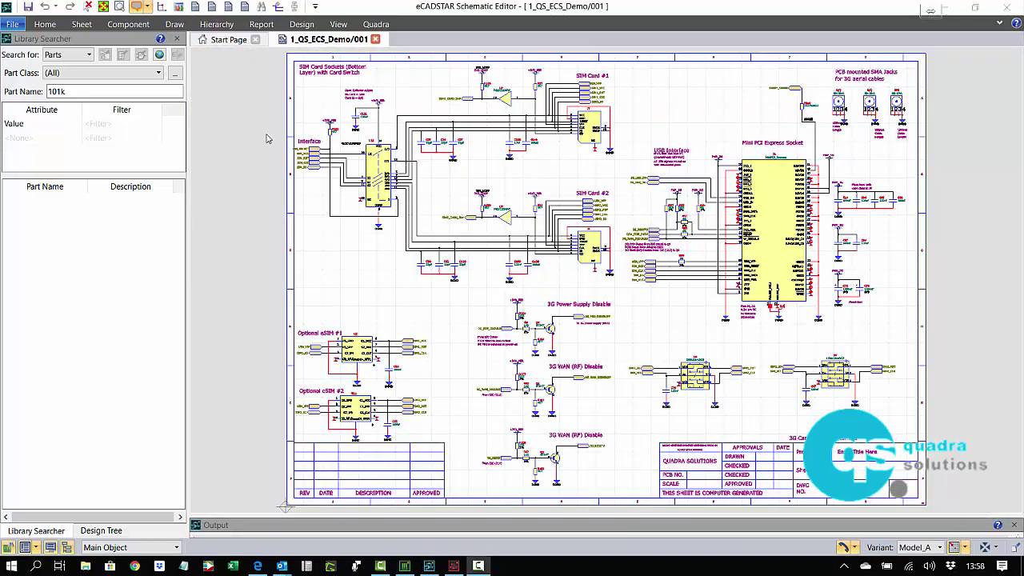
{"action": "left_click", "coordinate": [339, 24]}
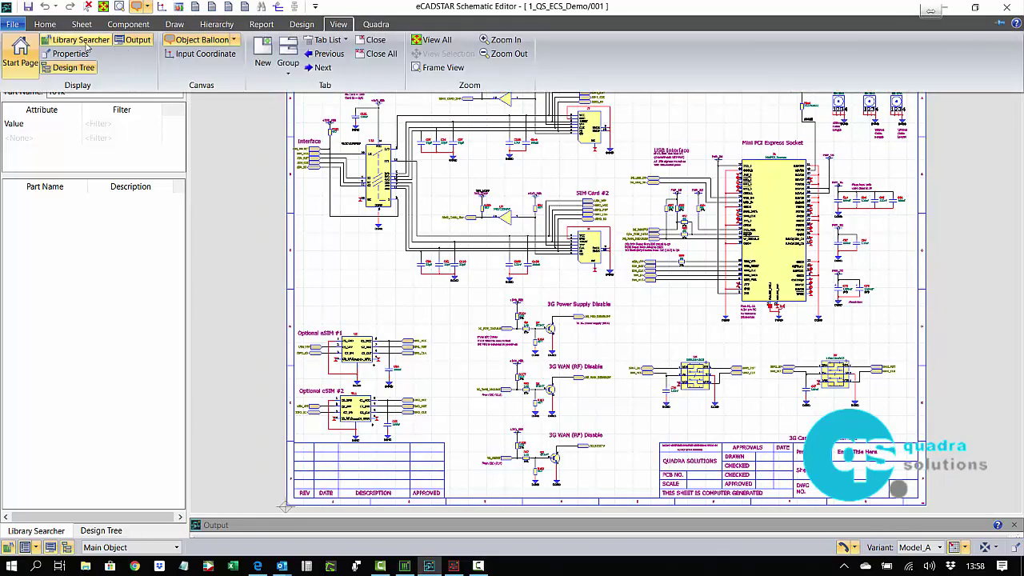
{"action": "left_click", "coordinate": [71, 54]}
{"action": "left_click", "coordinate": [104, 530]}
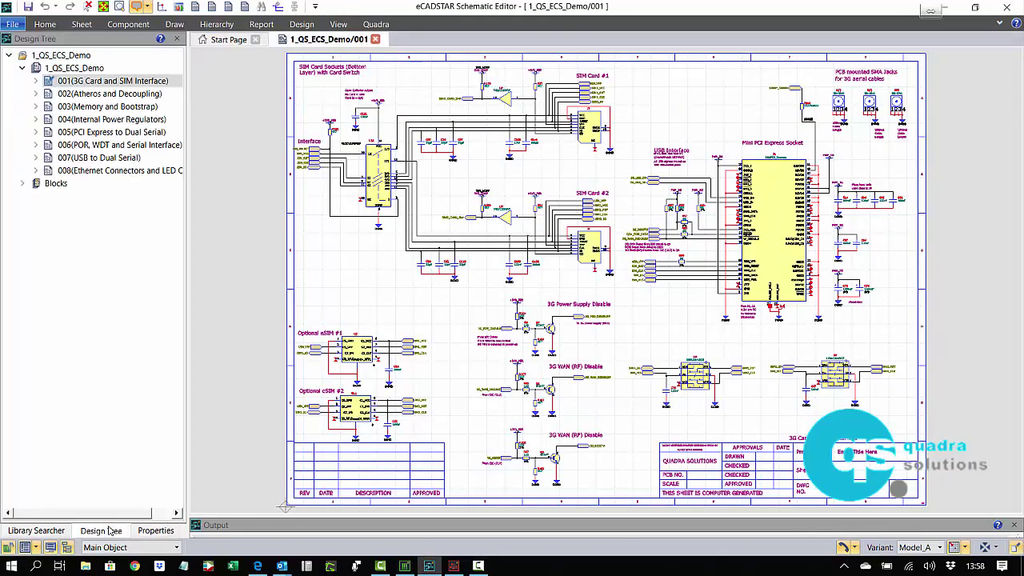
{"action": "left_click", "coordinate": [36, 530]}
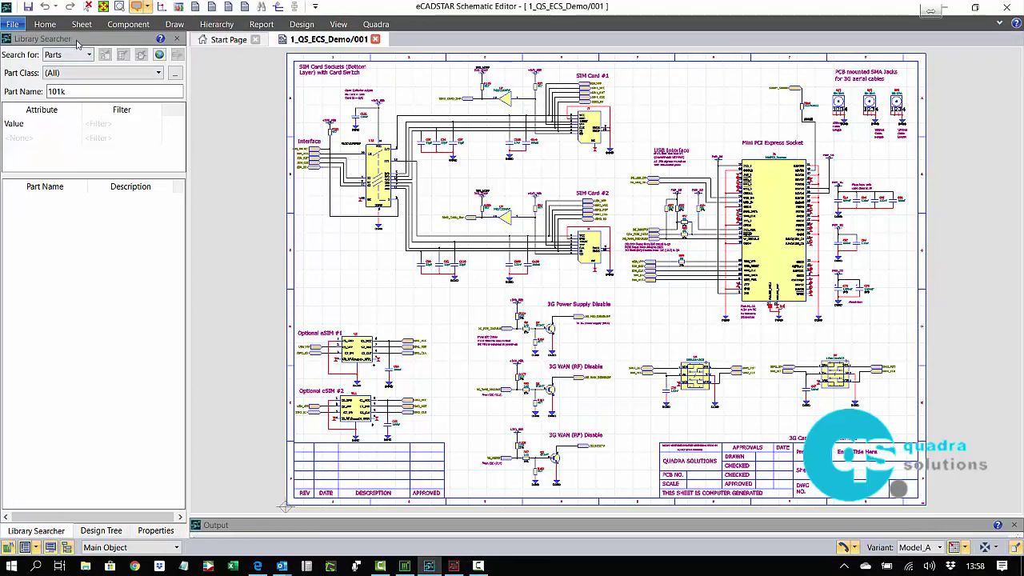
Step: Undock the Library Searcher, Design Tree and Properties panels as separate floating windows over the schematic
{"action": "left_click_drag", "start_coordinate": [79, 42], "coordinate": [578, 98]}
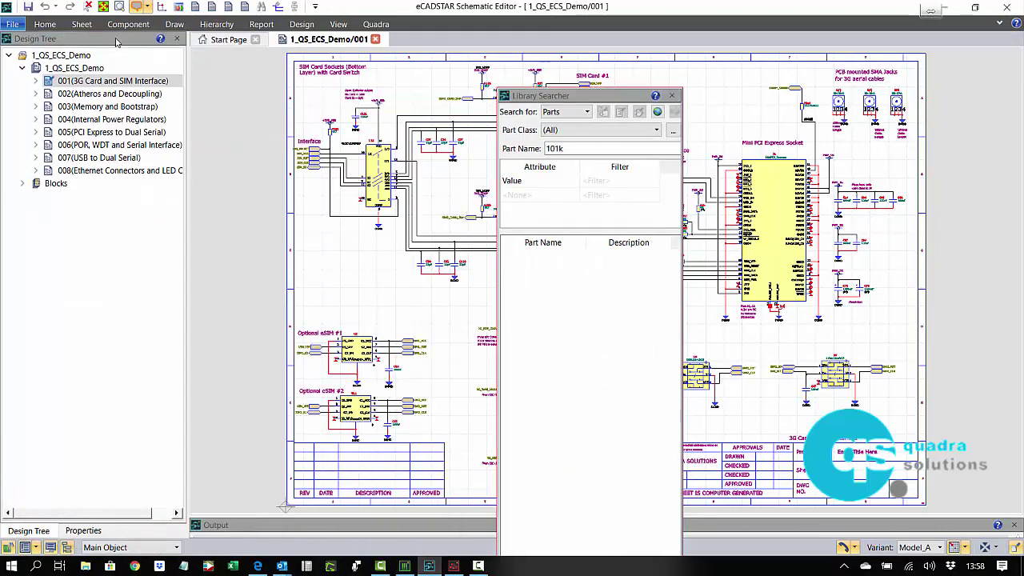
{"action": "left_click_drag", "start_coordinate": [48, 39], "coordinate": [397, 143]}
{"action": "left_click_drag", "start_coordinate": [123, 39], "coordinate": [190, 221]}
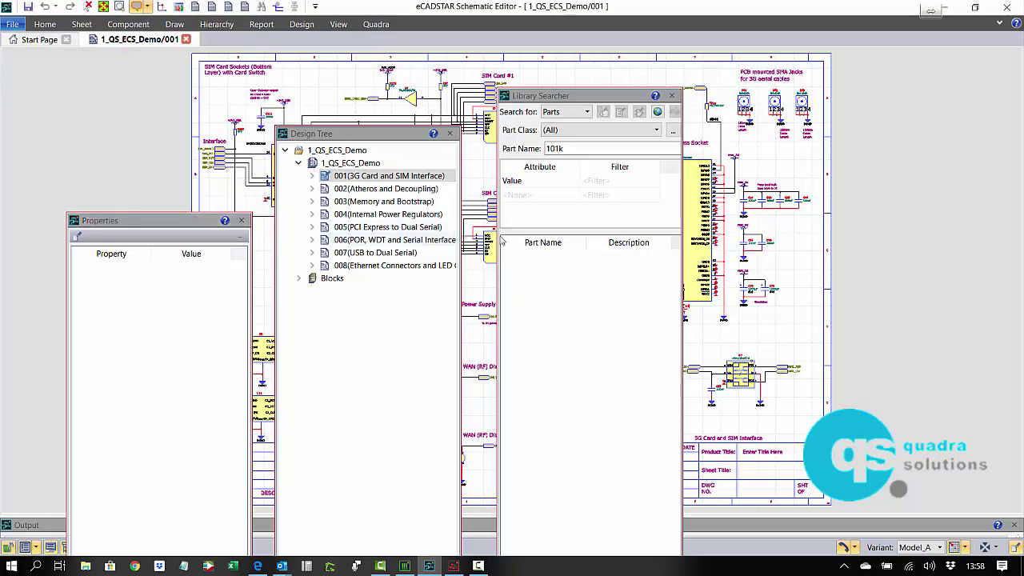
Step: Dock the floating Library Searcher, Design Tree and Properties panels together on the right side of the schematic
{"action": "left_click_drag", "start_coordinate": [994, 77], "coordinate": [952, 52]}
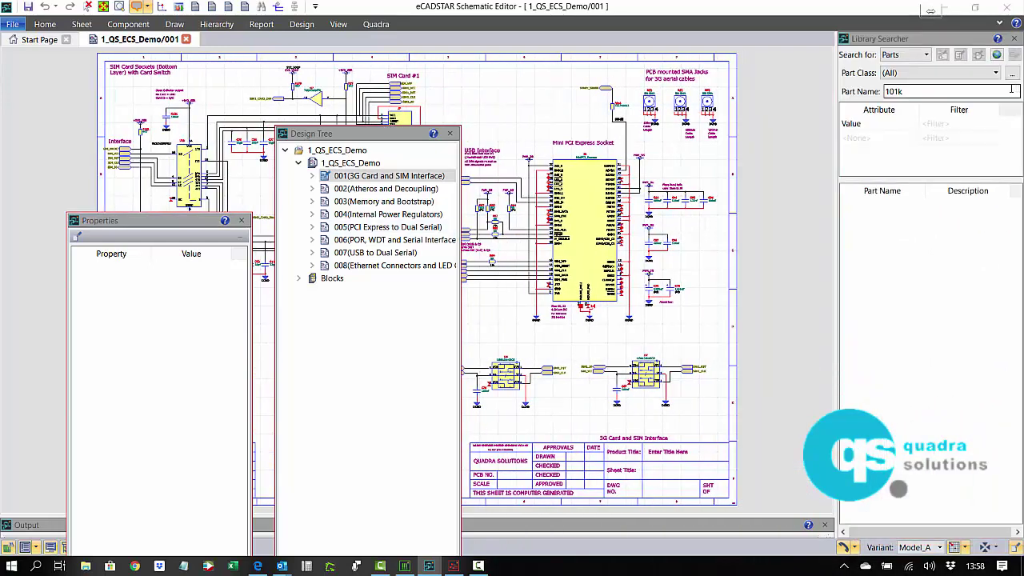
{"action": "left_click_drag", "start_coordinate": [336, 134], "coordinate": [928, 40]}
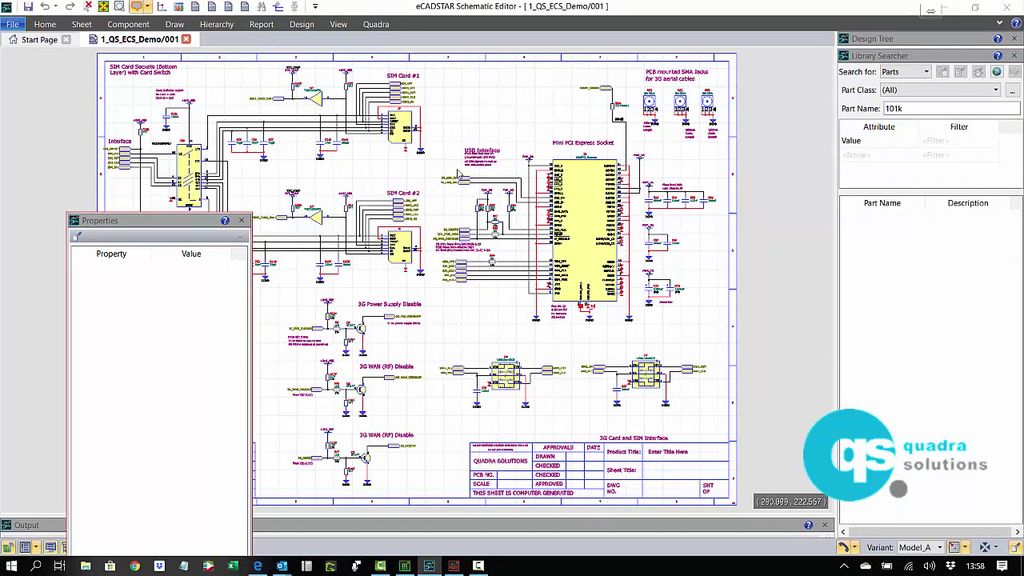
{"action": "left_click_drag", "start_coordinate": [158, 225], "coordinate": [916, 119]}
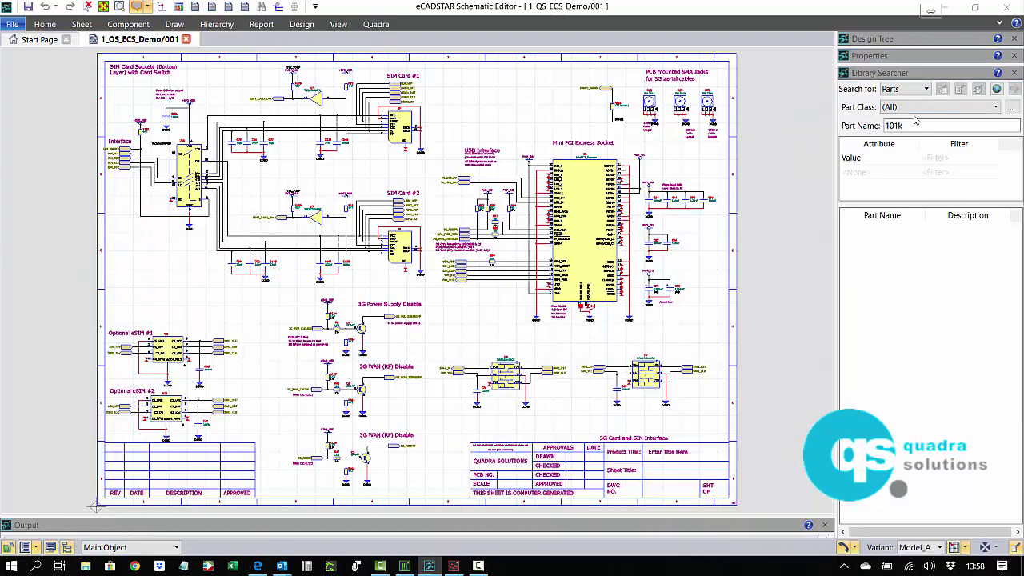
Step: Combine the docked Properties, Design Tree and Library Searcher into one tabbed panel group and bring the Library Searcher to the front
{"action": "left_click", "coordinate": [895, 40]}
{"action": "left_click", "coordinate": [917, 40]}
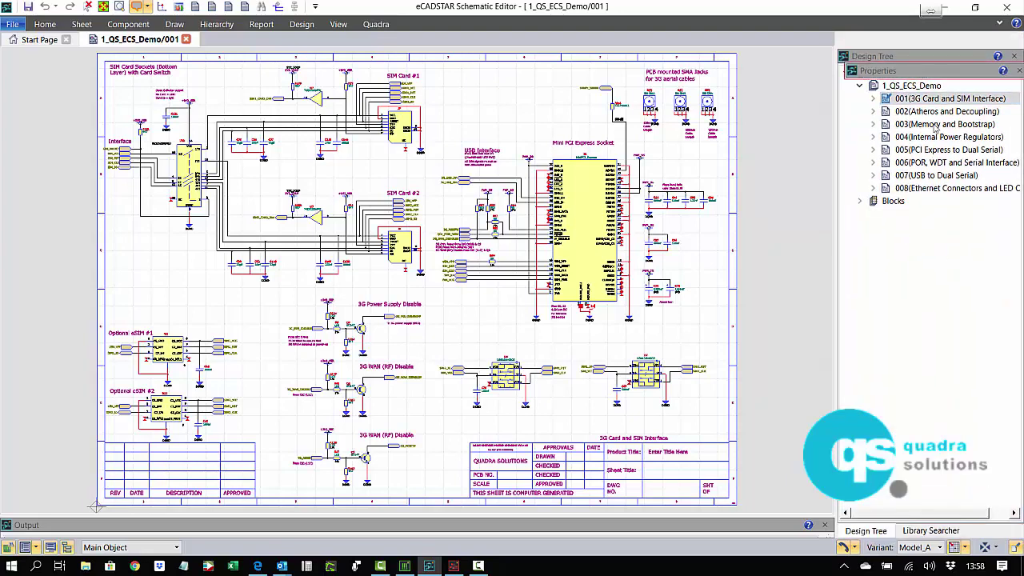
{"action": "left_click", "coordinate": [920, 531]}
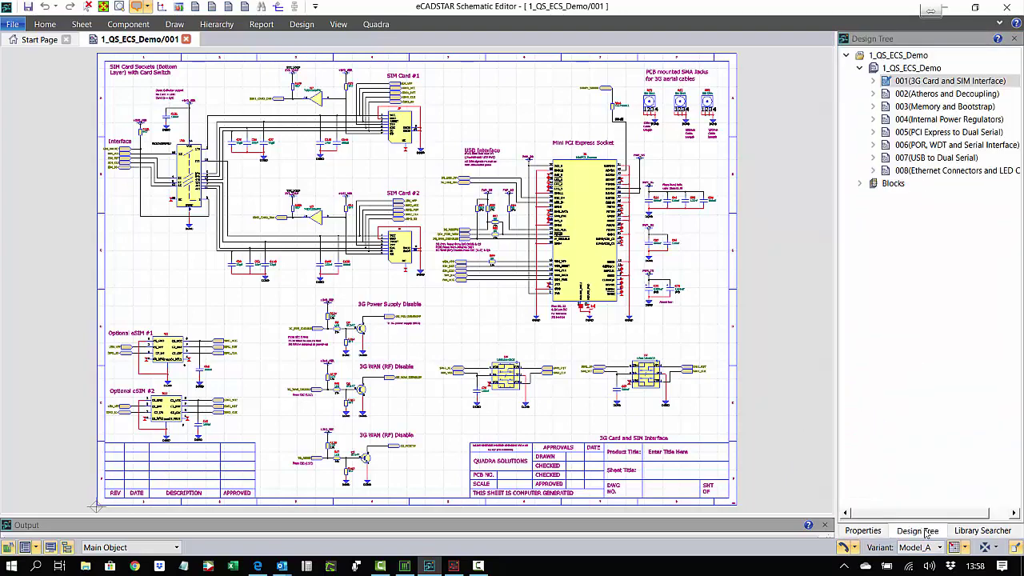
{"action": "left_click", "coordinate": [966, 531]}
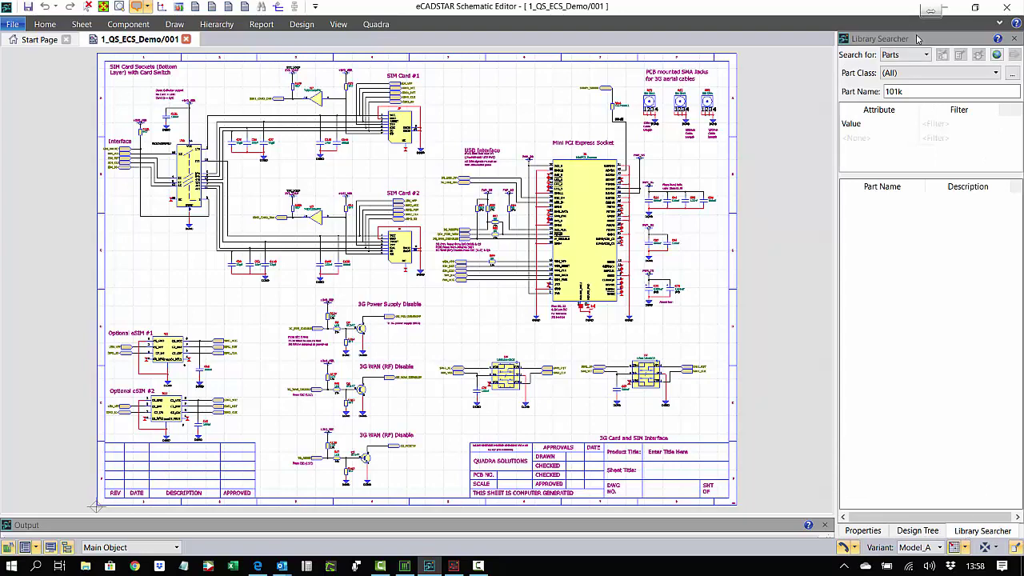
Step: Undock the Library Searcher as a large floating window and clear its part name filter
{"action": "left_click_drag", "start_coordinate": [890, 39], "coordinate": [280, 100]}
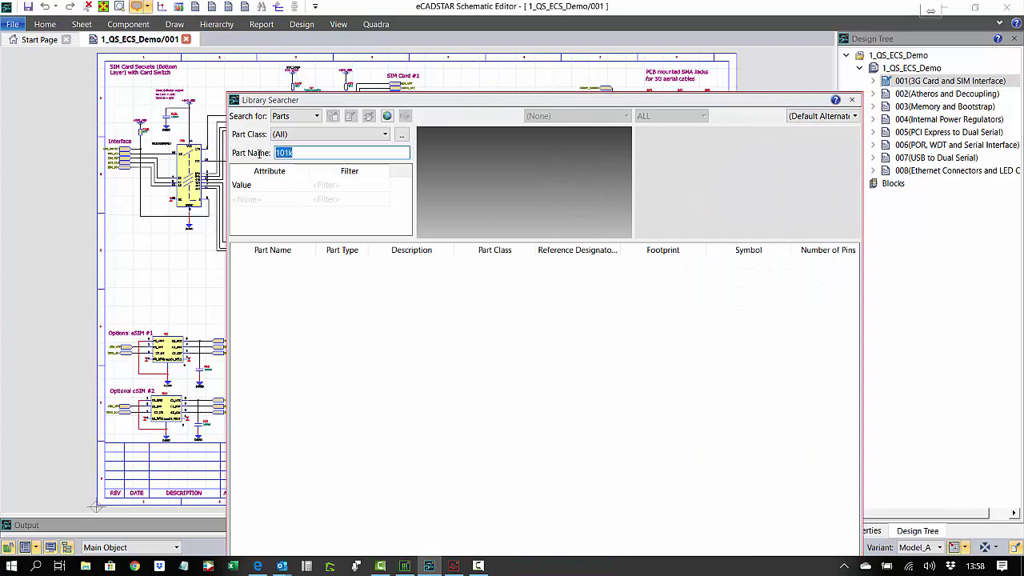
{"action": "key", "text": "BackSpace"}
Step: Browse the listed parts with their footprint and symbol previews, and dock the Library Searcher back with the other panels
{"action": "key", "text": "Down"}
{"action": "key", "text": "Down"}
{"action": "key", "text": "Down"}
{"action": "key", "text": "Down"}
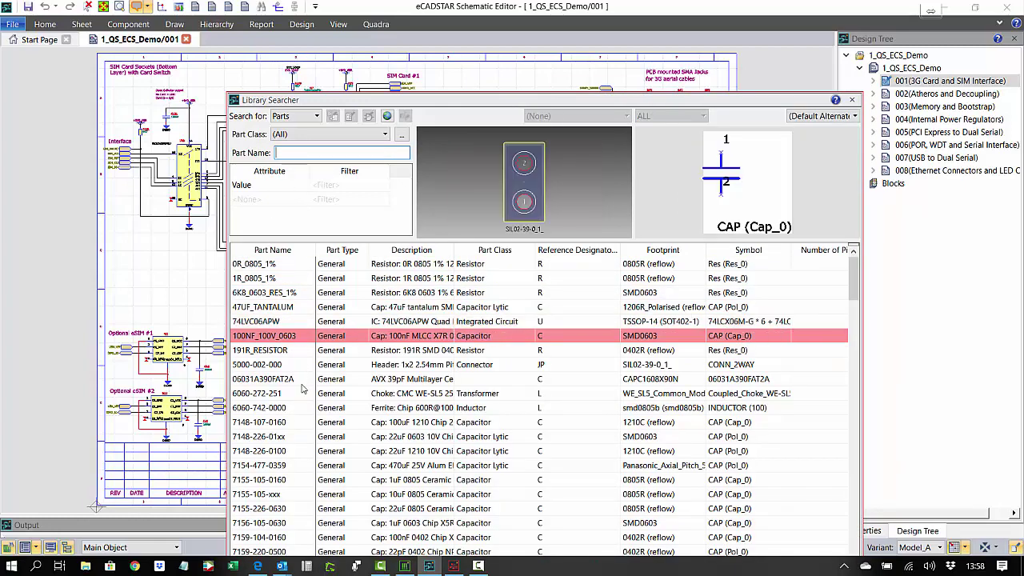
{"action": "key", "text": "Down"}
{"action": "key", "text": "Down"}
{"action": "key", "text": "Down"}
{"action": "key", "text": "Down"}
{"action": "key", "text": "Down"}
{"action": "key", "text": "Down"}
{"action": "key", "text": "Down"}
{"action": "key", "text": "Down"}
{"action": "key", "text": "Down"}
{"action": "key", "text": "Up"}
{"action": "key", "text": "Up"}
{"action": "key", "text": "Up"}
{"action": "key", "text": "Up"}
{"action": "key", "text": "Up"}
{"action": "key", "text": "Up"}
{"action": "key", "text": "Up"}
{"action": "key", "text": "Up"}
{"action": "key", "text": "Up"}
{"action": "key", "text": "Up"}
{"action": "key", "text": "Up"}
{"action": "key", "text": "Up"}
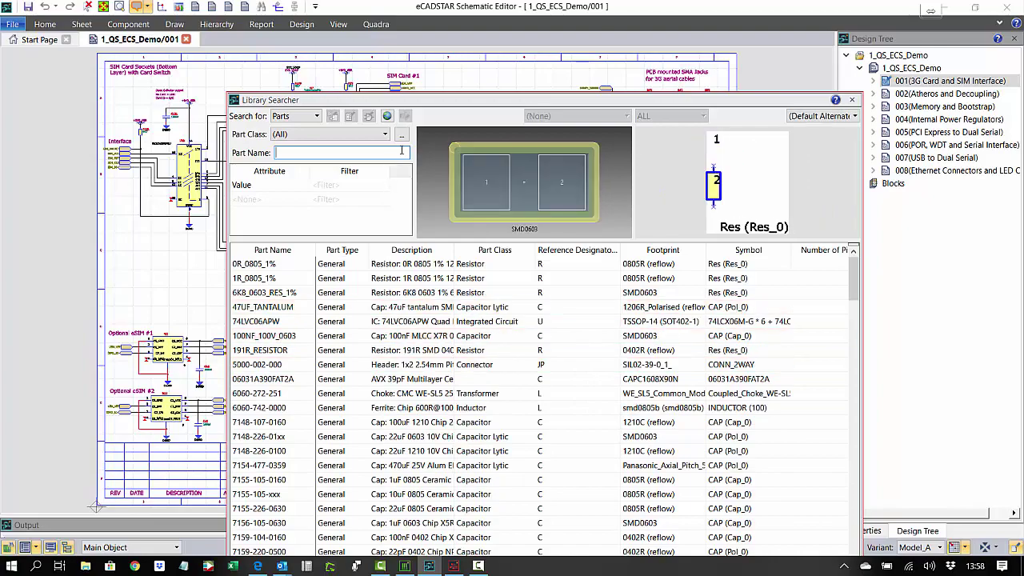
{"action": "left_click_drag", "start_coordinate": [421, 103], "coordinate": [987, 122]}
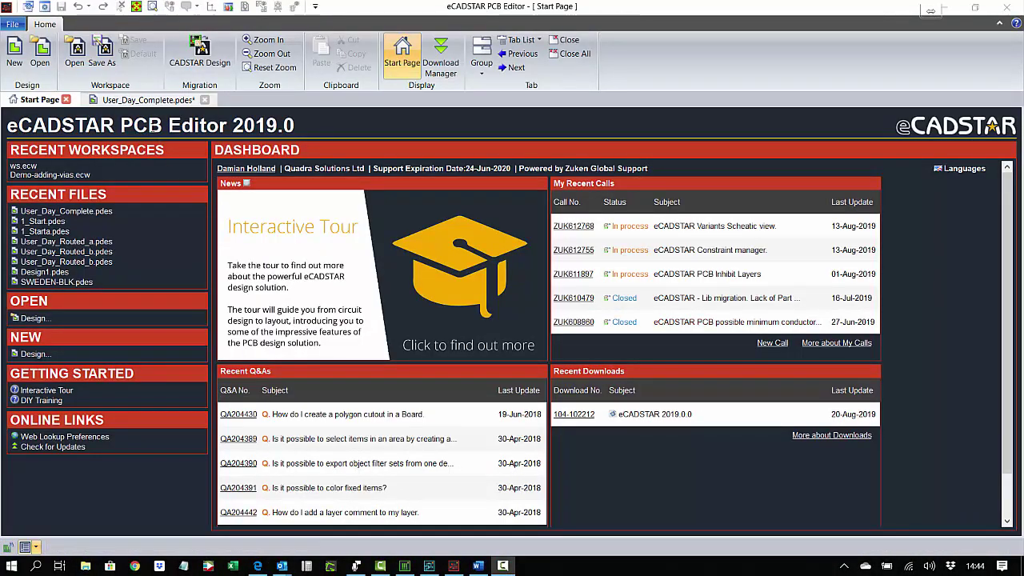
Step: Switch to eCADSTAR PCB Editor, display the User_Day_Complete.pdes board in 3D and examine the wound component near the board edge
{"action": "left_click", "coordinate": [128, 100]}
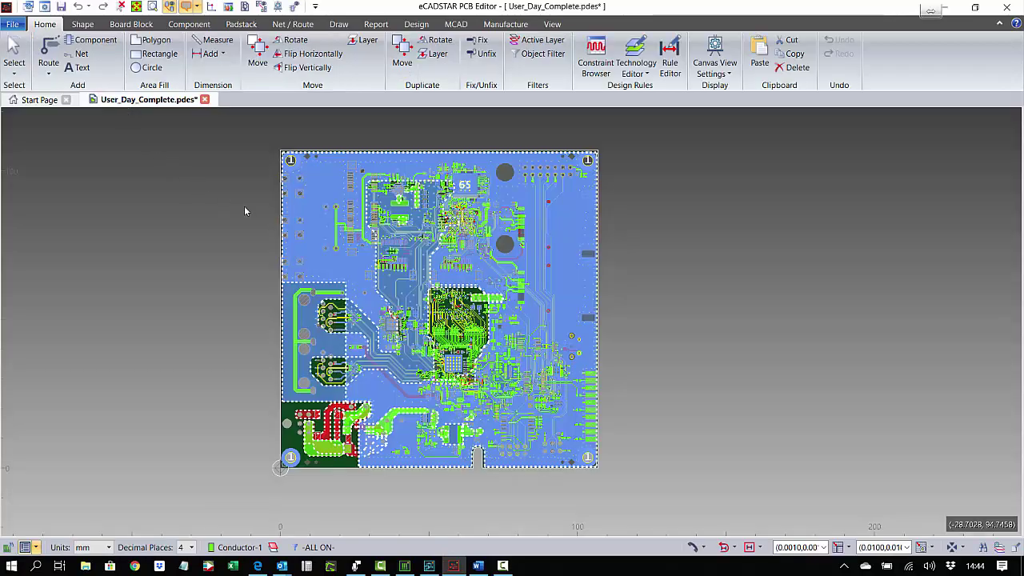
{"action": "key", "text": "F3"}
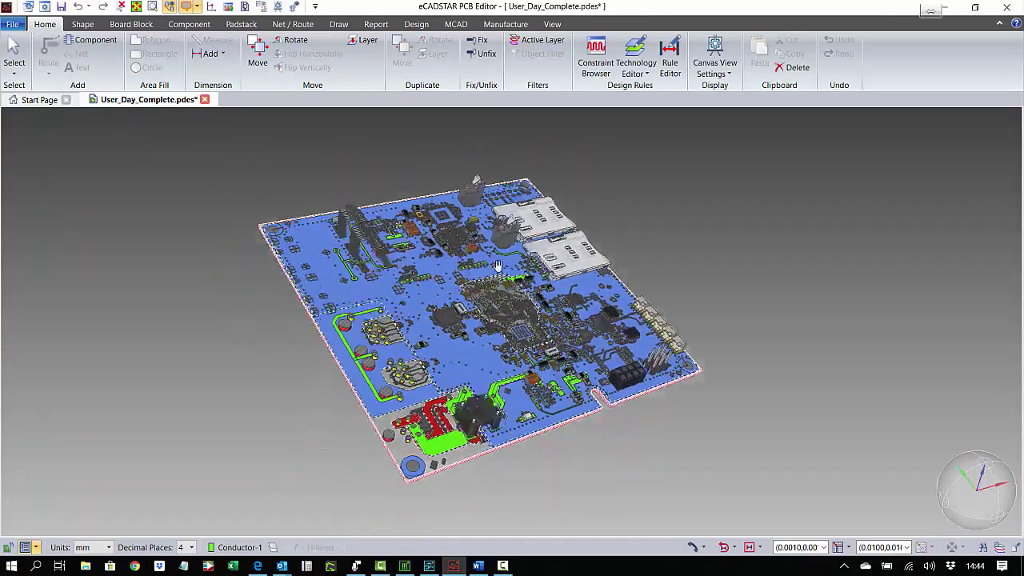
{"action": "left_click_drag", "start_coordinate": [497, 265], "coordinate": [394, 344]}
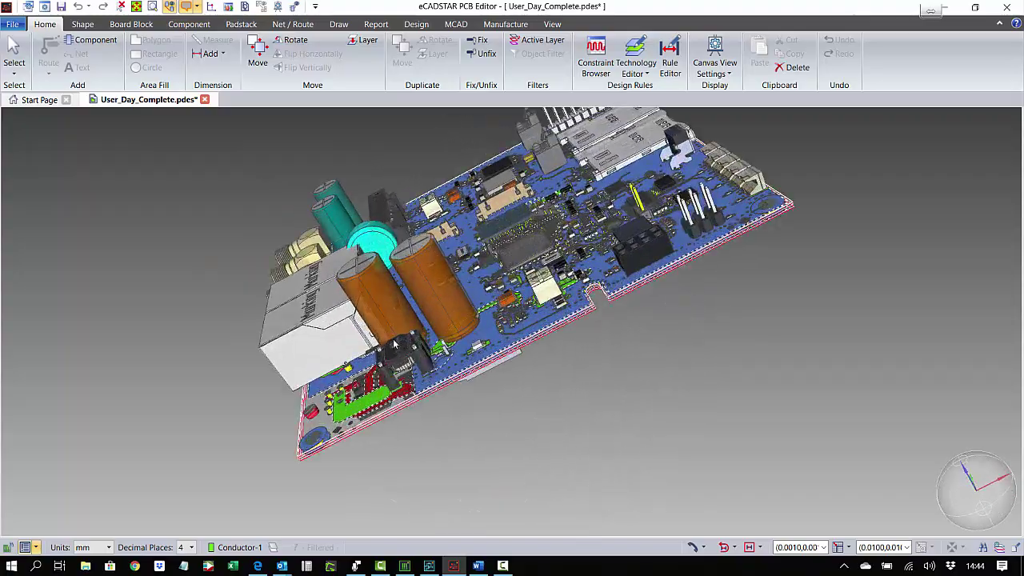
{"action": "scroll", "coordinate": [394, 344], "scroll_direction": "up", "scroll_amount": 6}
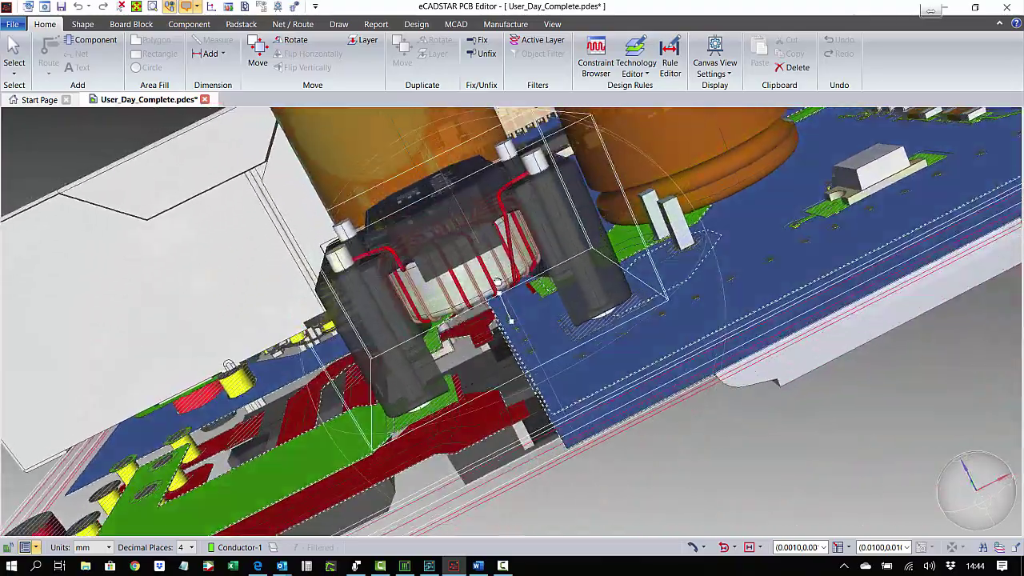
{"action": "left_click_drag", "start_coordinate": [511, 320], "coordinate": [518, 306]}
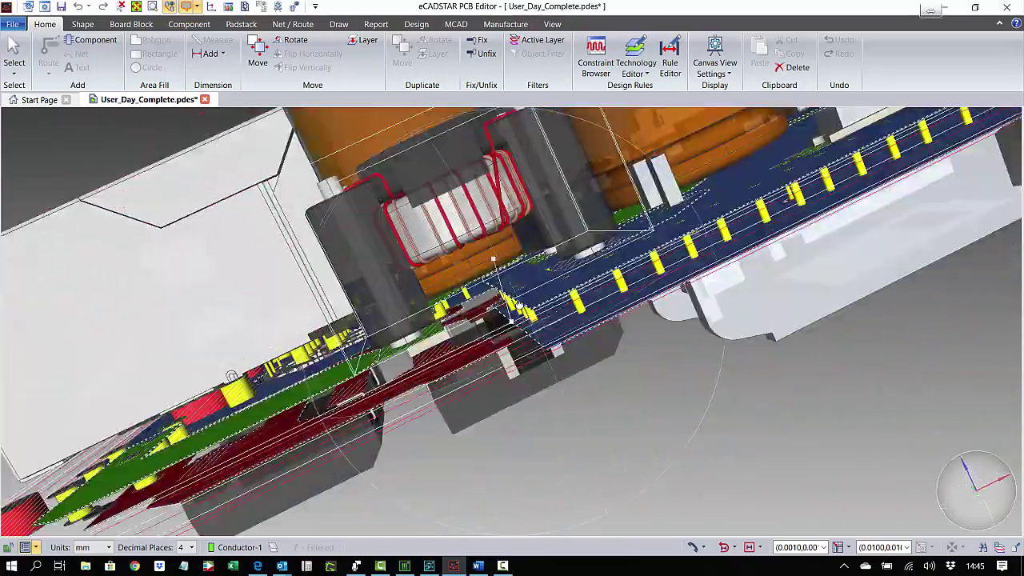
Step: Return the board to the 2D view and fit the whole layout on the canvas
{"action": "key", "text": "ctrl+3"}
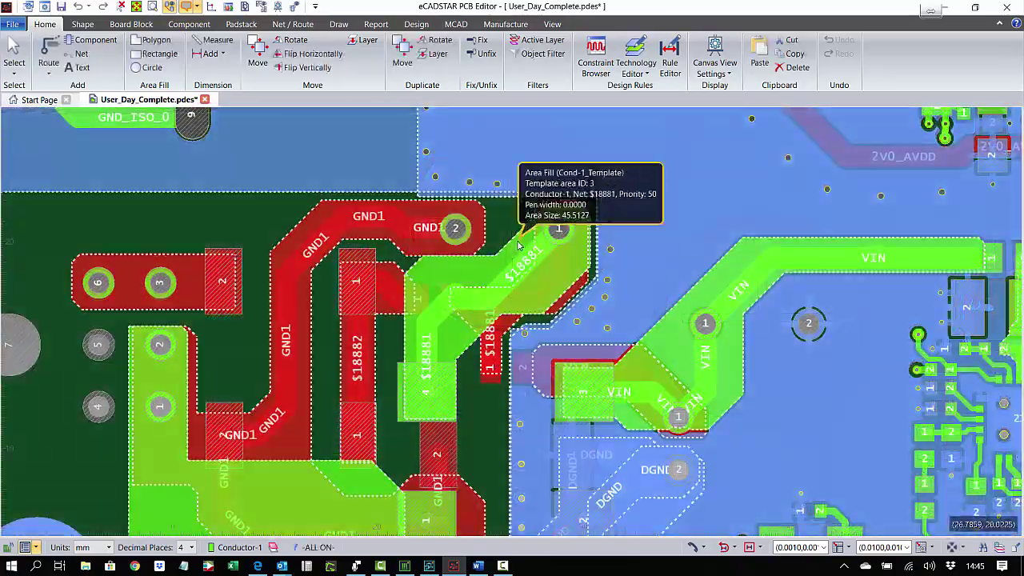
{"action": "scroll", "coordinate": [518, 245], "scroll_direction": "down", "scroll_amount": 3}
{"action": "key", "text": "Home"}
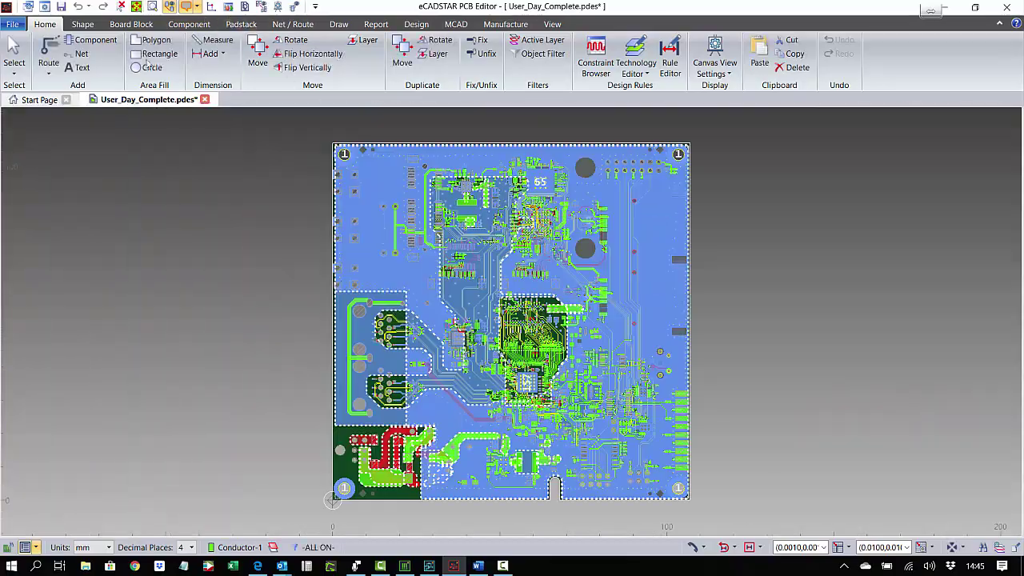
Step: Examine the PCB Editor's ribbon command groups from Shape, Component and Net / Route through Report, MCAD, Manufacture and View
{"action": "left_click", "coordinate": [83, 24]}
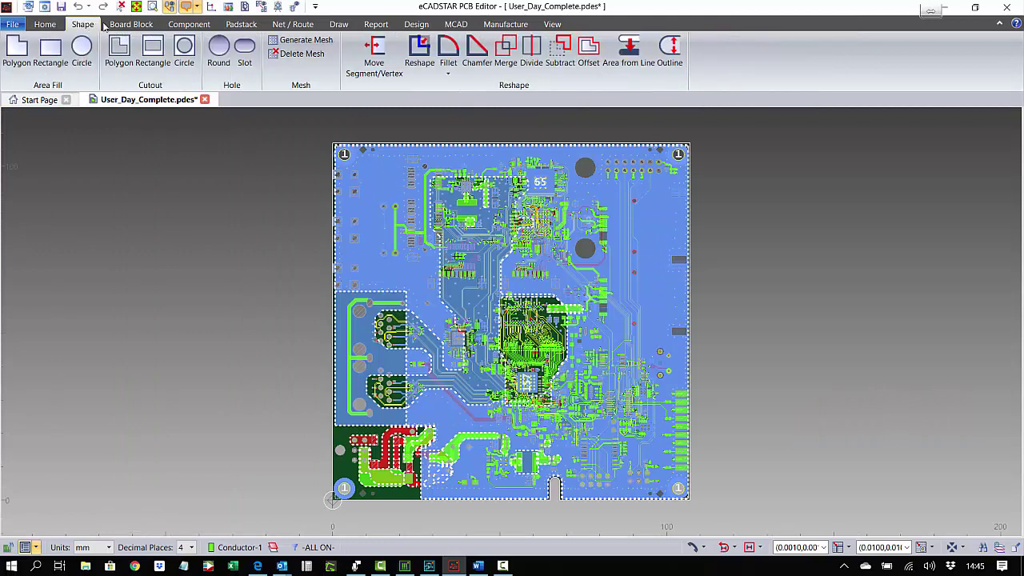
{"action": "left_click", "coordinate": [122, 26]}
{"action": "left_click", "coordinate": [173, 26]}
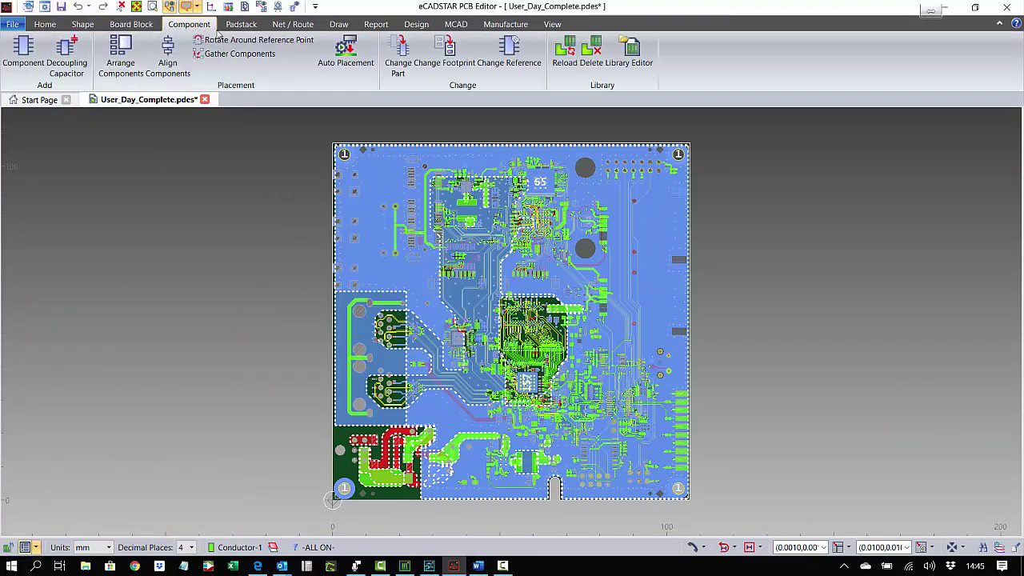
{"action": "left_click", "coordinate": [237, 25]}
{"action": "left_click", "coordinate": [280, 27]}
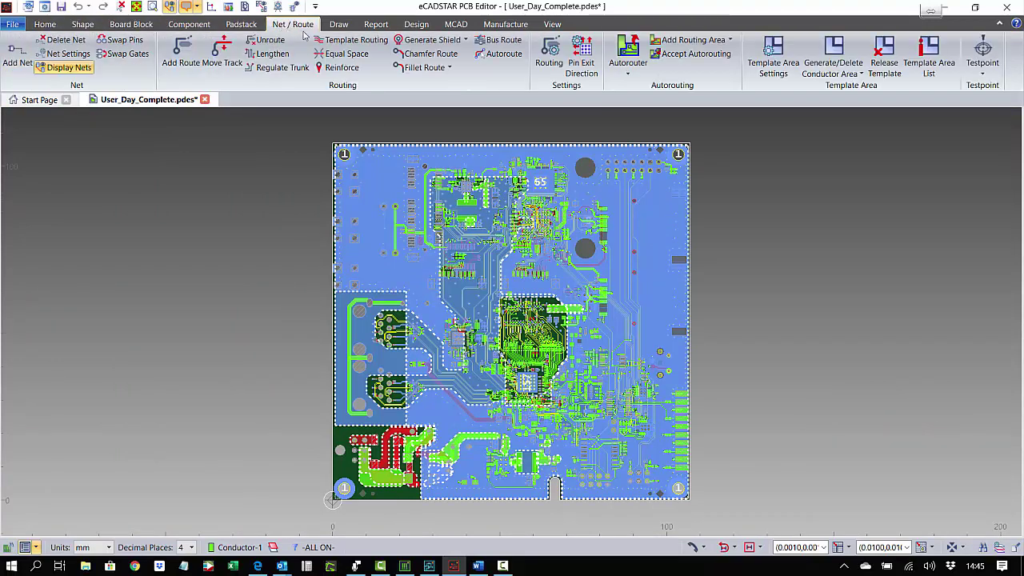
{"action": "left_click", "coordinate": [329, 27]}
{"action": "left_click", "coordinate": [375, 27]}
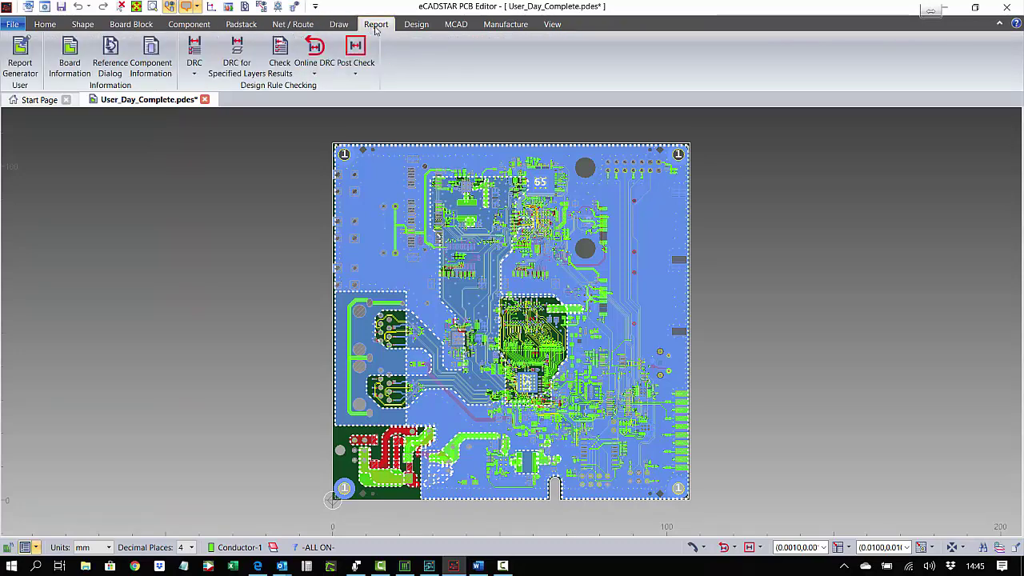
{"action": "left_click", "coordinate": [412, 27]}
{"action": "left_click", "coordinate": [457, 27]}
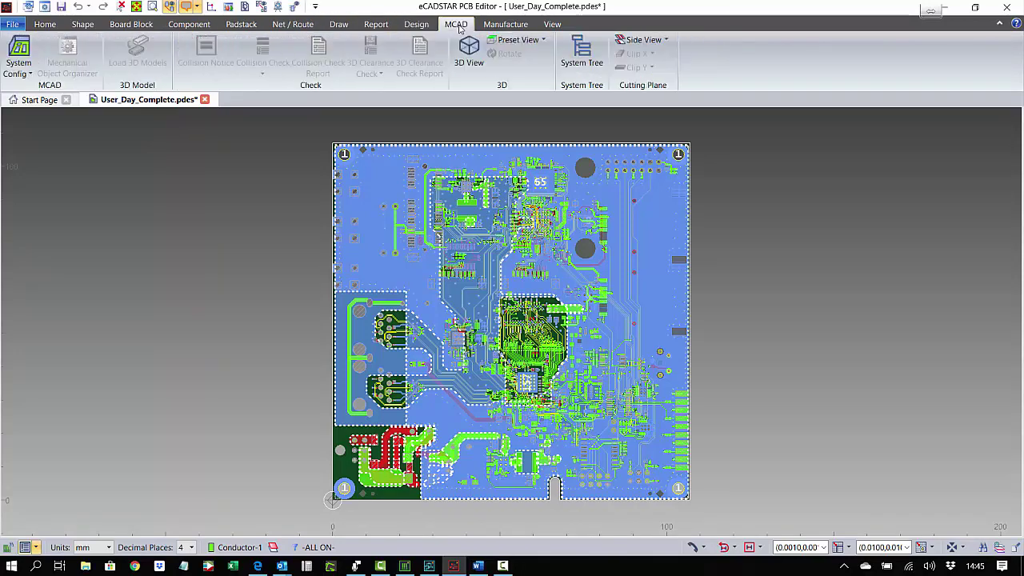
{"action": "left_click", "coordinate": [503, 26]}
{"action": "left_click", "coordinate": [550, 26]}
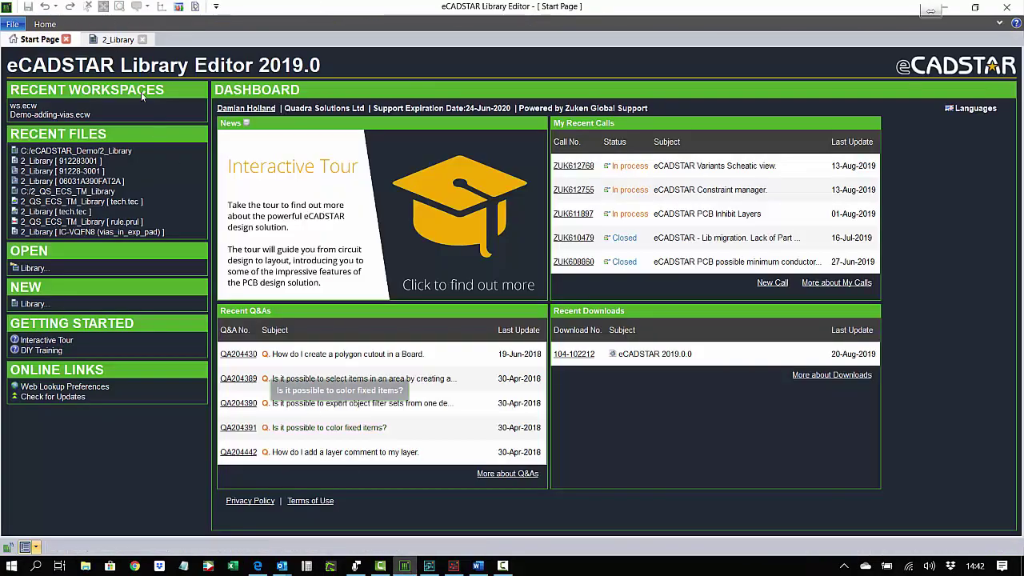
Step: Switch to eCADSTAR Library Editor and display the 2_Library parts list together with the Home commands
{"action": "left_click", "coordinate": [115, 40]}
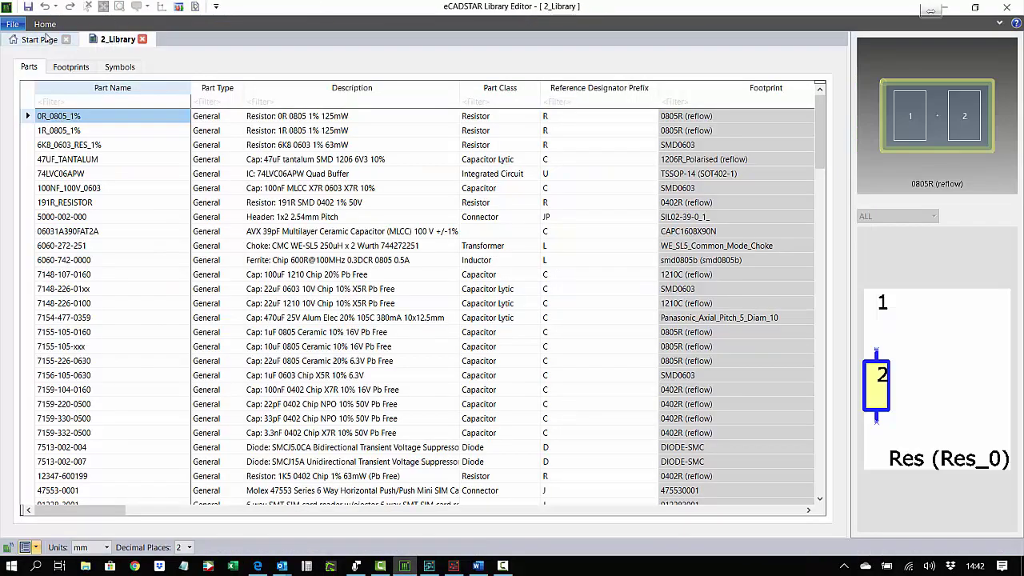
{"action": "left_click", "coordinate": [45, 25]}
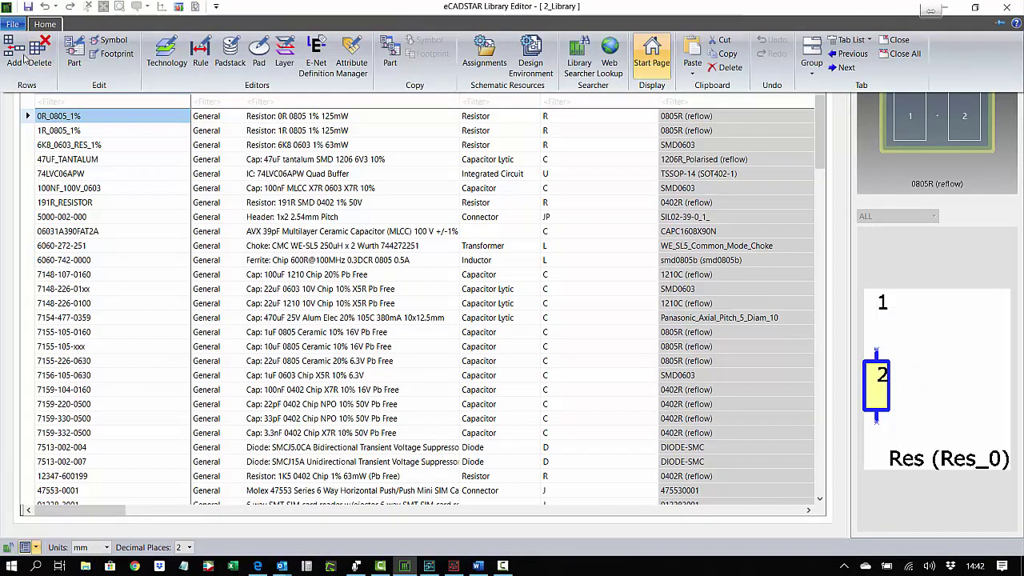